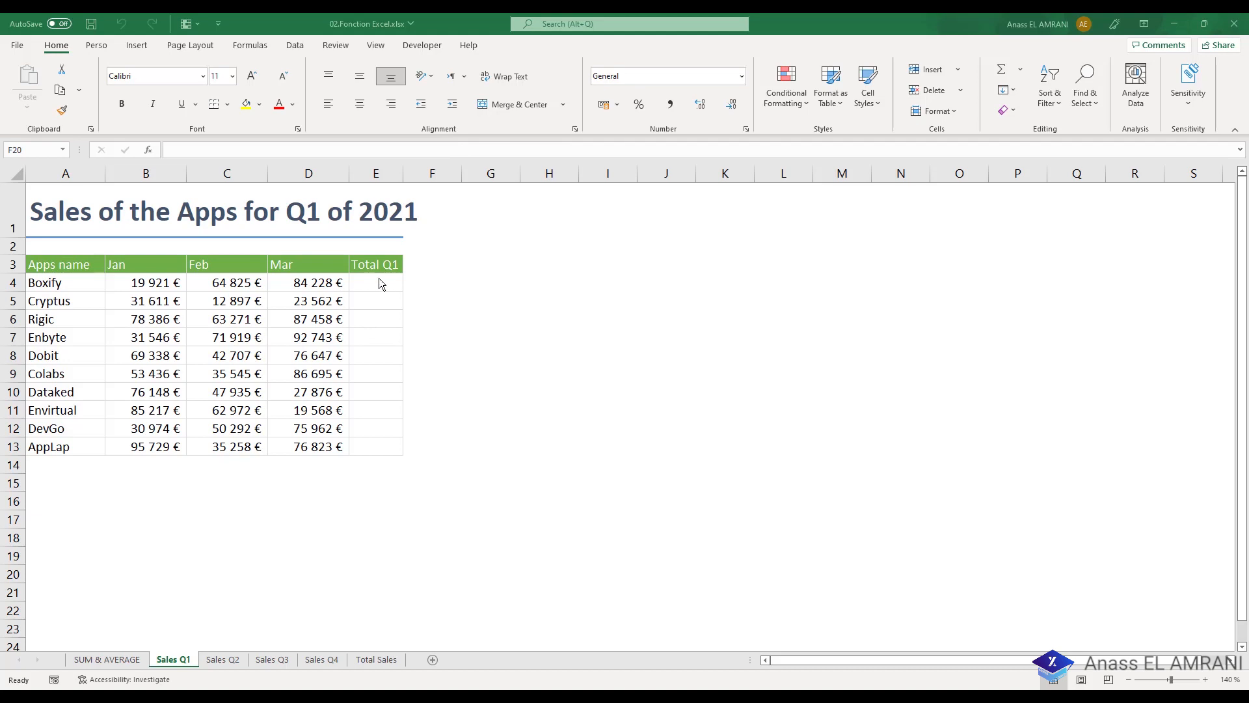
Step: Review the tables on the Sales Q1 to Sales Q4 sheets and on the Total Sales sheet
{"action": "left_click", "coordinate": [374, 285]}
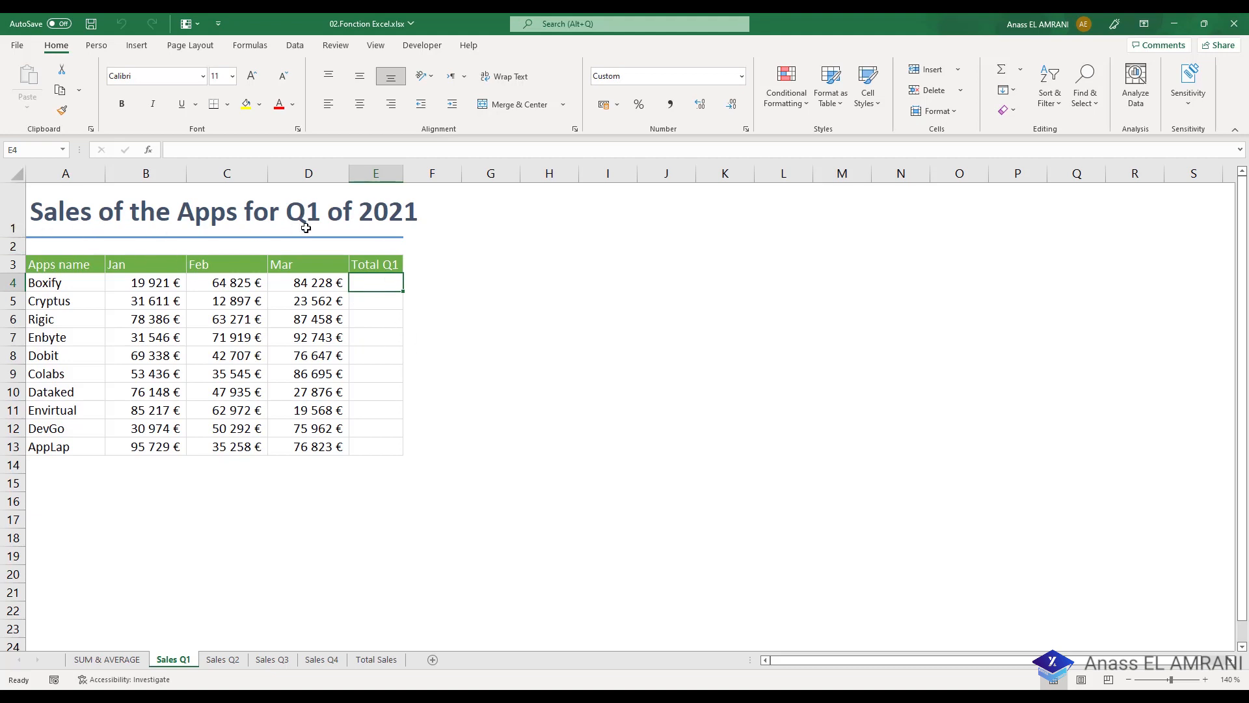
{"action": "left_click", "coordinate": [222, 659]}
{"action": "left_click", "coordinate": [269, 659]}
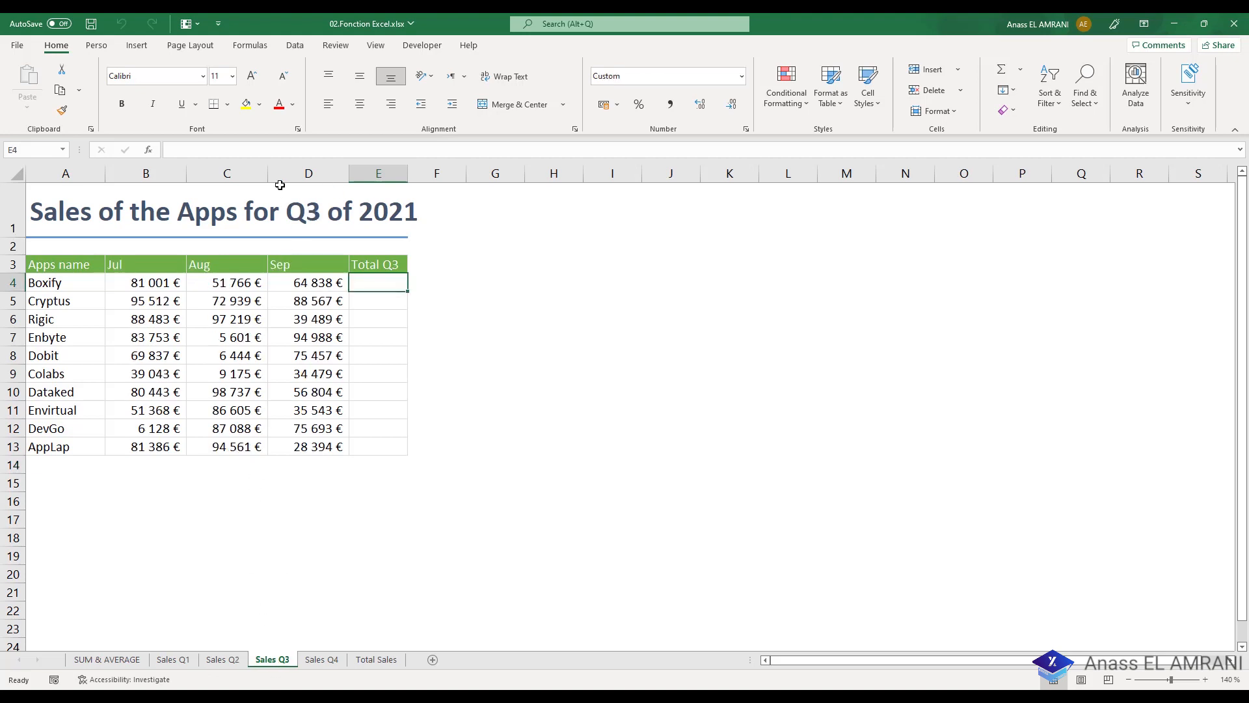
{"action": "left_click", "coordinate": [333, 662]}
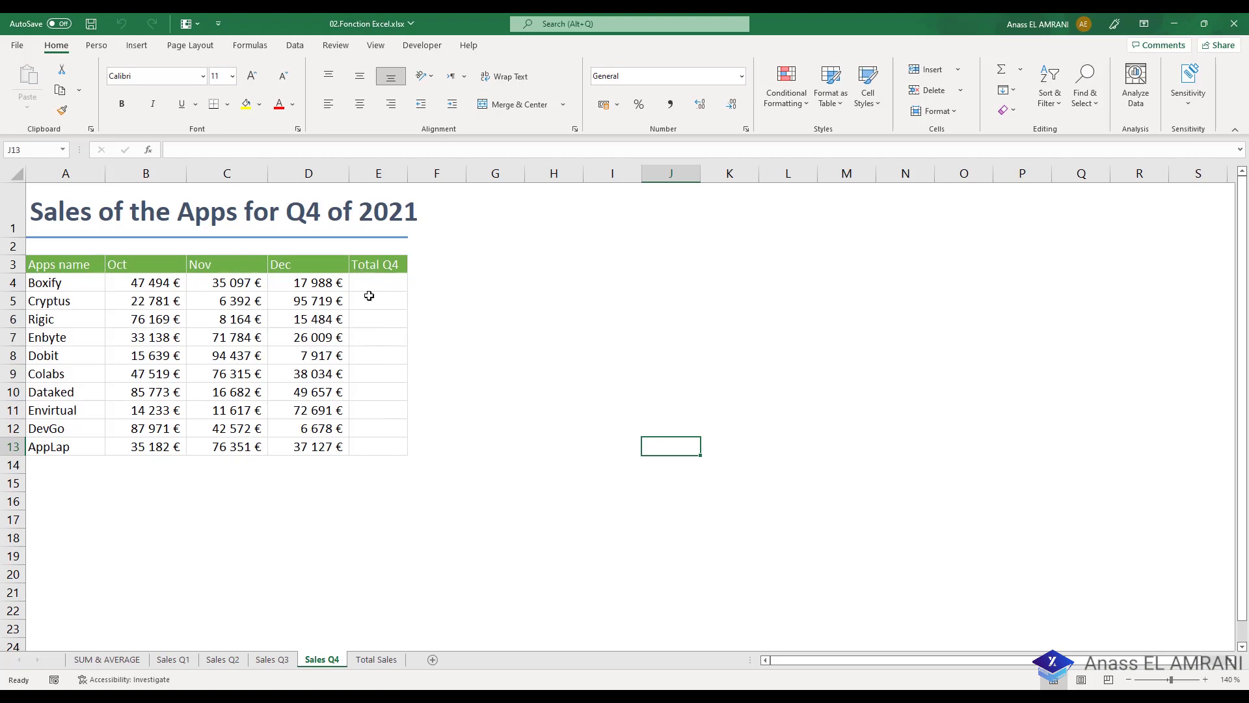
{"action": "left_click", "coordinate": [374, 660]}
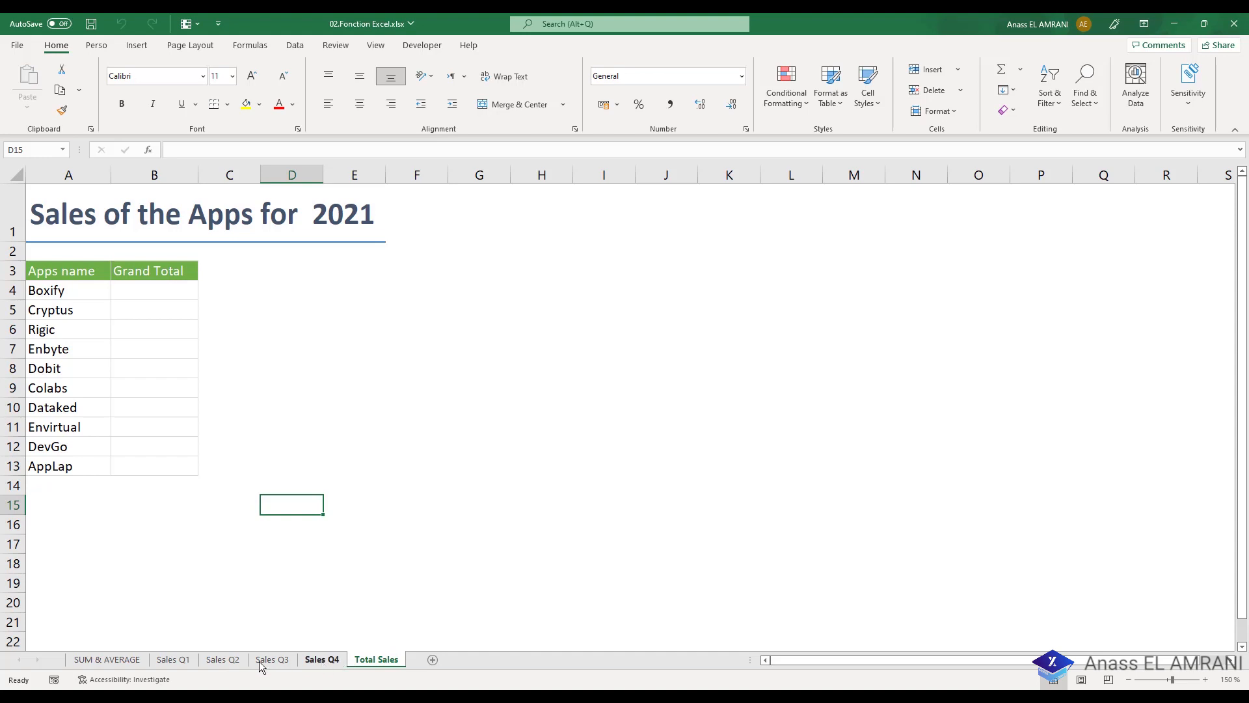
Step: Fill Total Q1 (E4:E13) on the Sales Q1 sheet with SUM formulas over Jan to Mar and autofit column E
{"action": "left_click", "coordinate": [178, 662]}
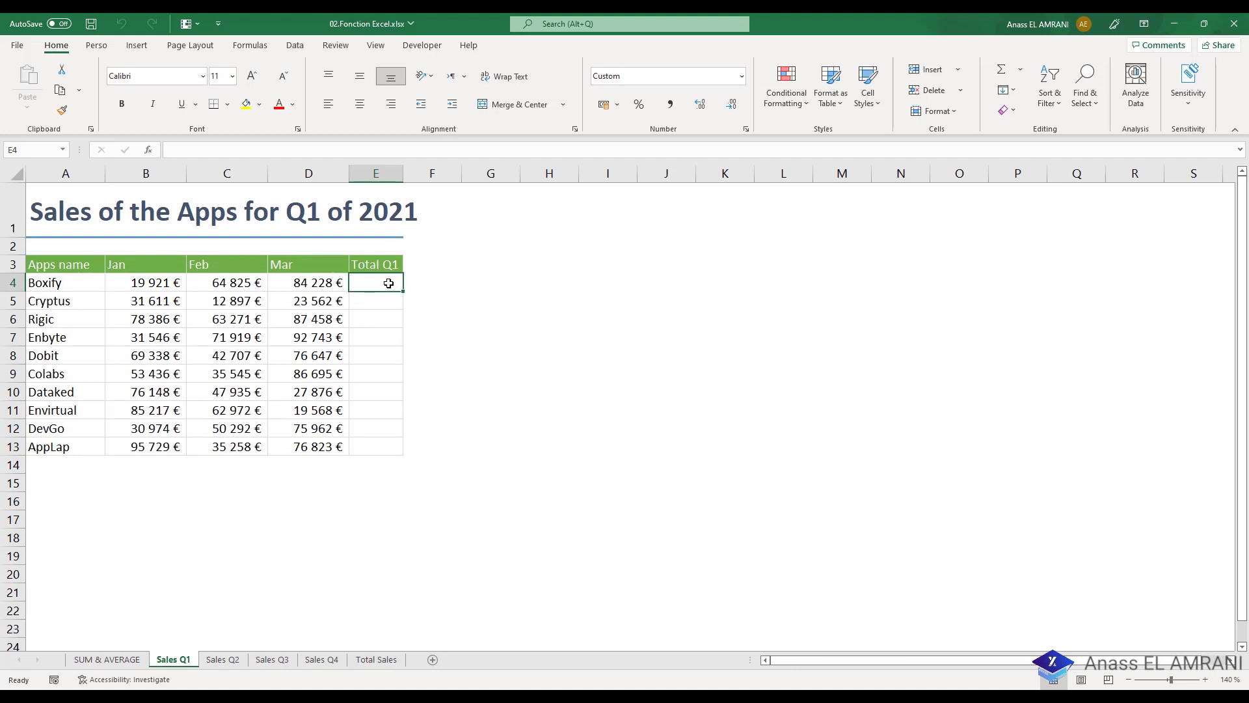
{"action": "left_click_drag", "start_coordinate": [384, 281], "coordinate": [385, 446]}
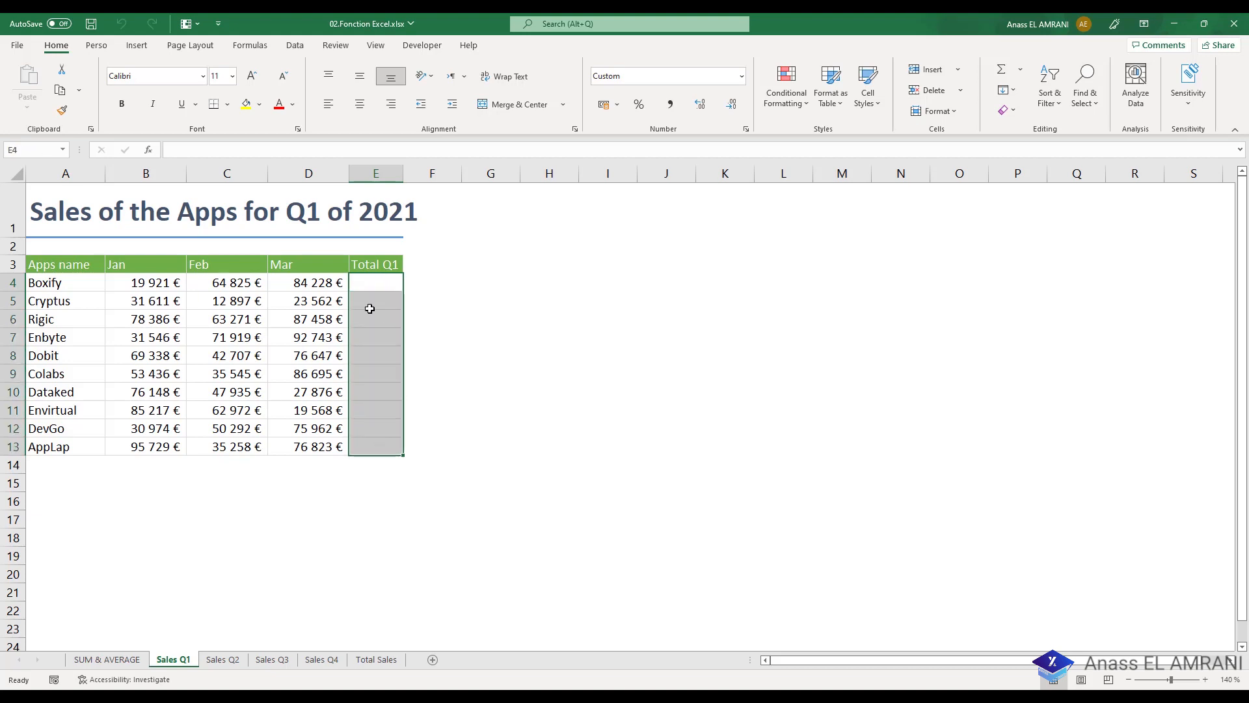
{"action": "key", "text": "alt+equal"}
{"action": "key", "text": "ctrl+Return"}
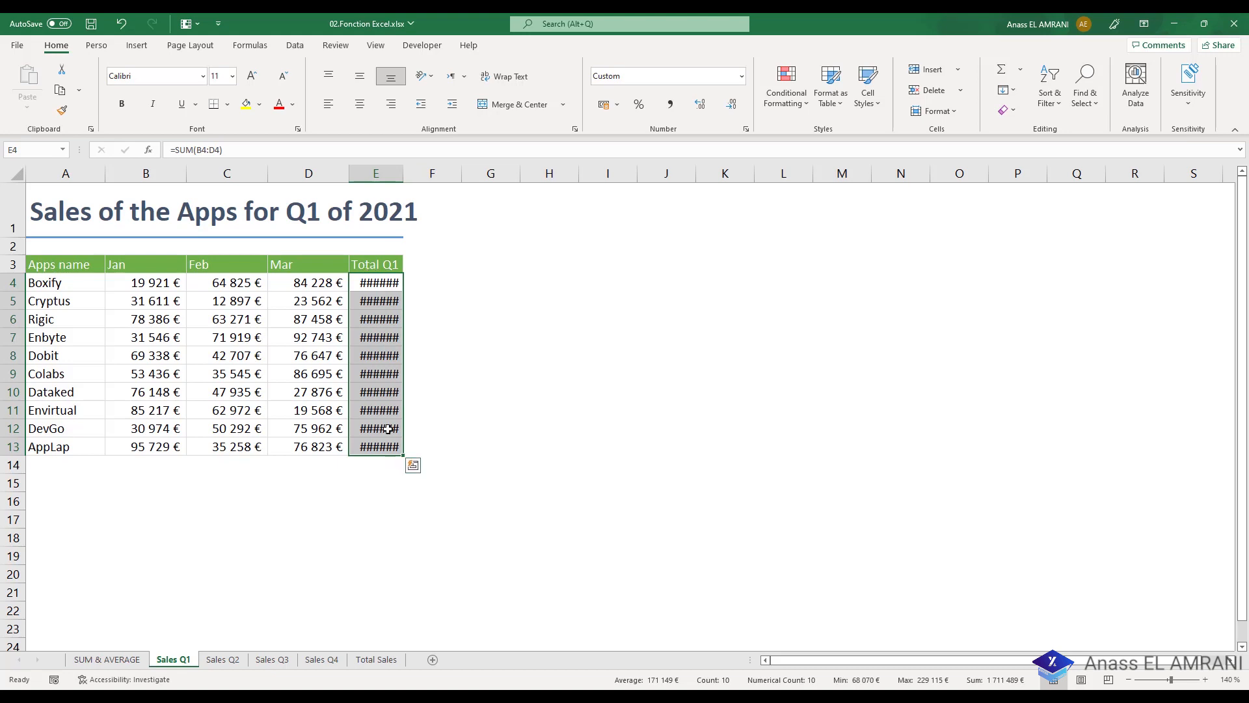
{"action": "double_click", "coordinate": [403, 174]}
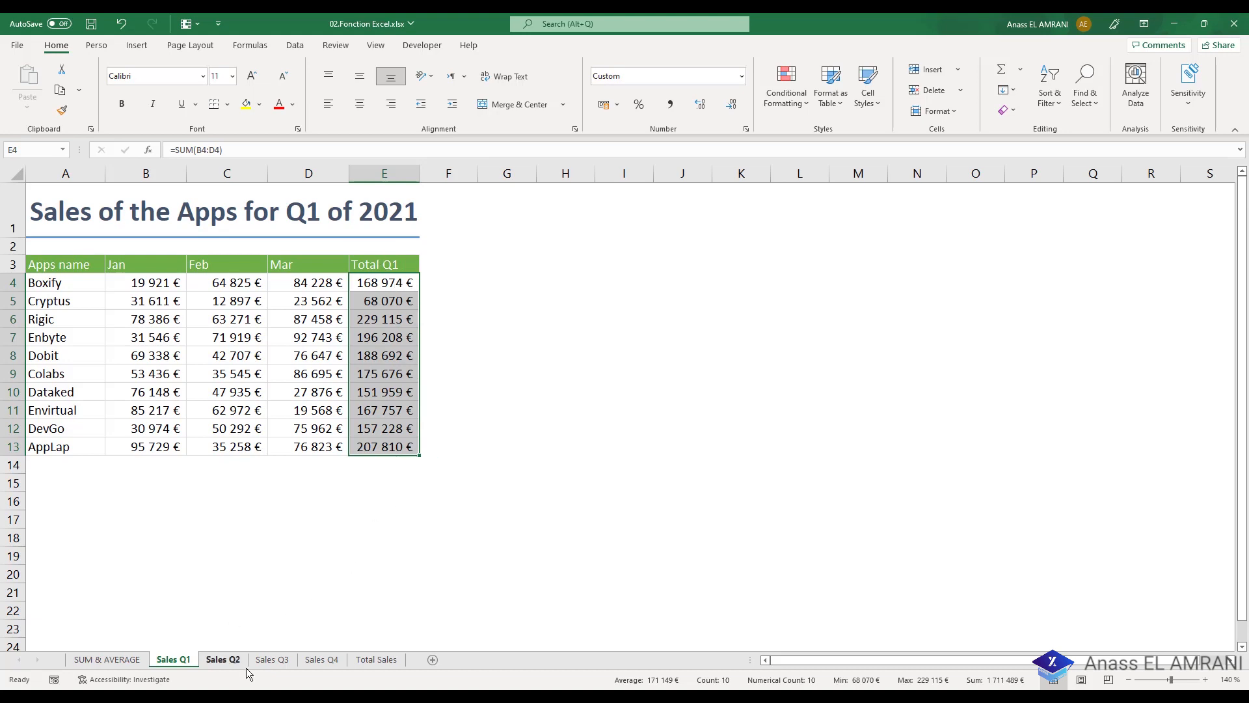
Step: On the Sales Q2 sheet, AutoSum Apr to Jun into Total Q2 (E4:E13) and autofit column E
{"action": "left_click", "coordinate": [223, 659]}
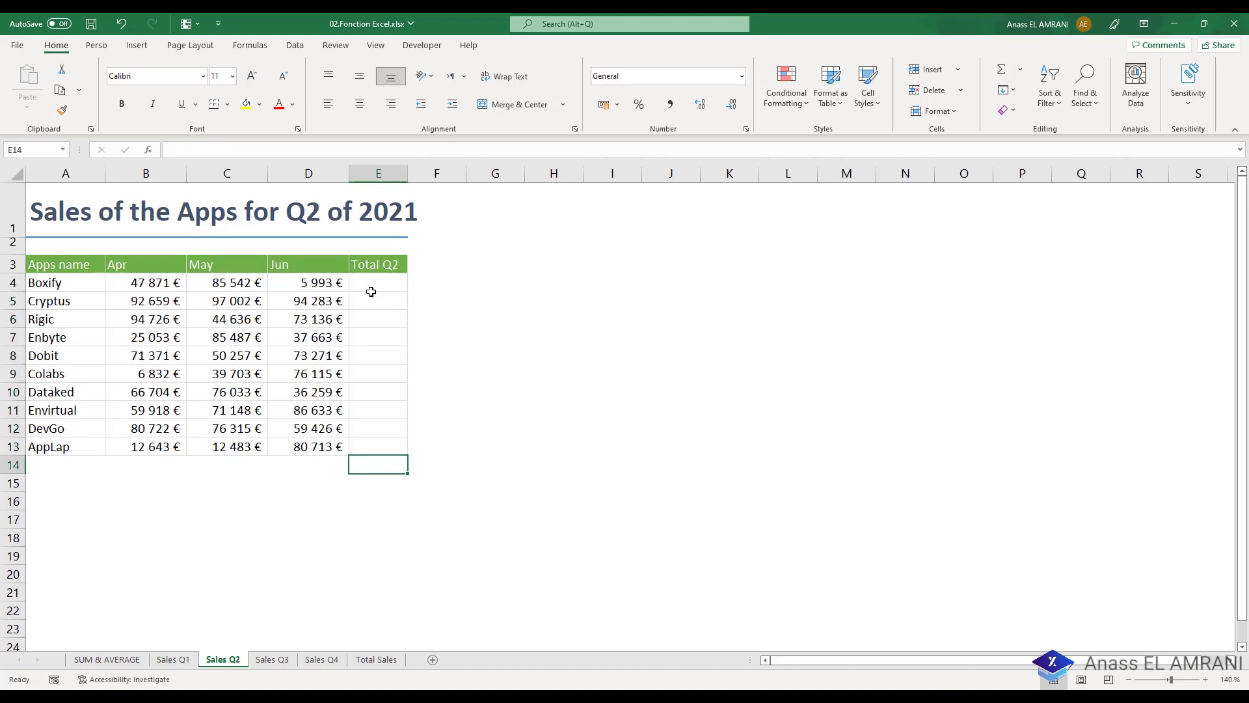
{"action": "left_click_drag", "start_coordinate": [375, 281], "coordinate": [368, 453]}
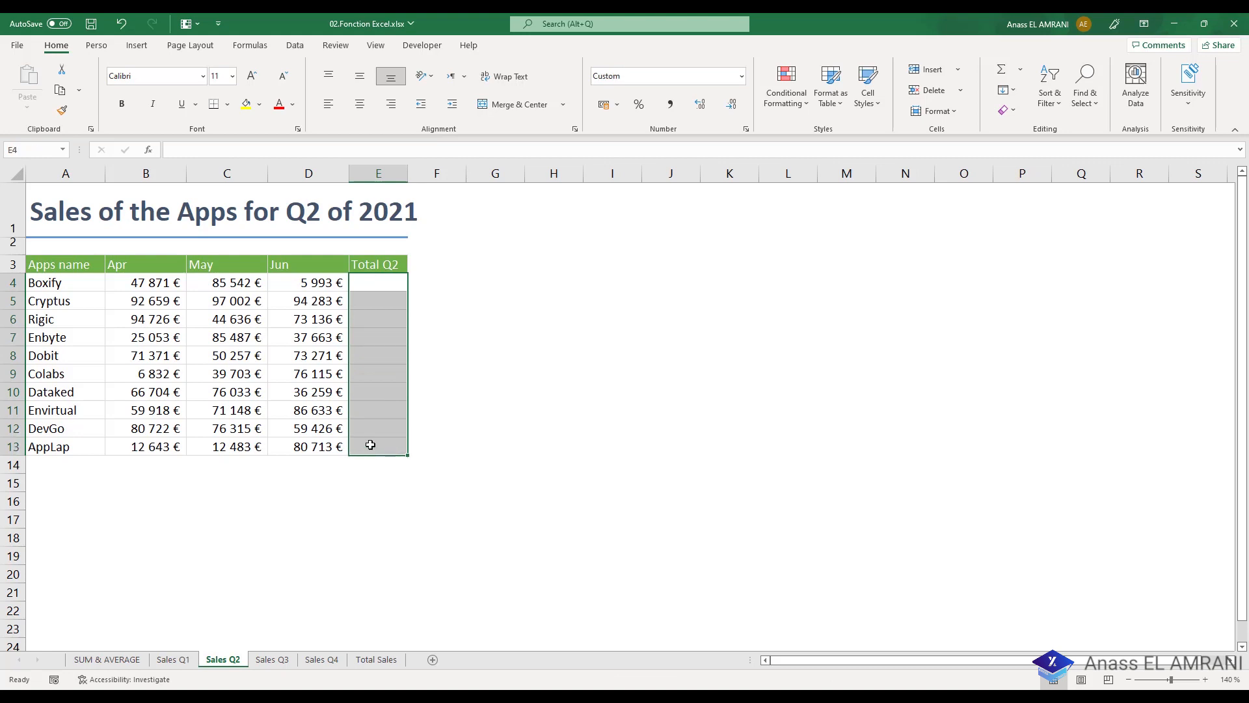
{"action": "key", "text": "alt+equal"}
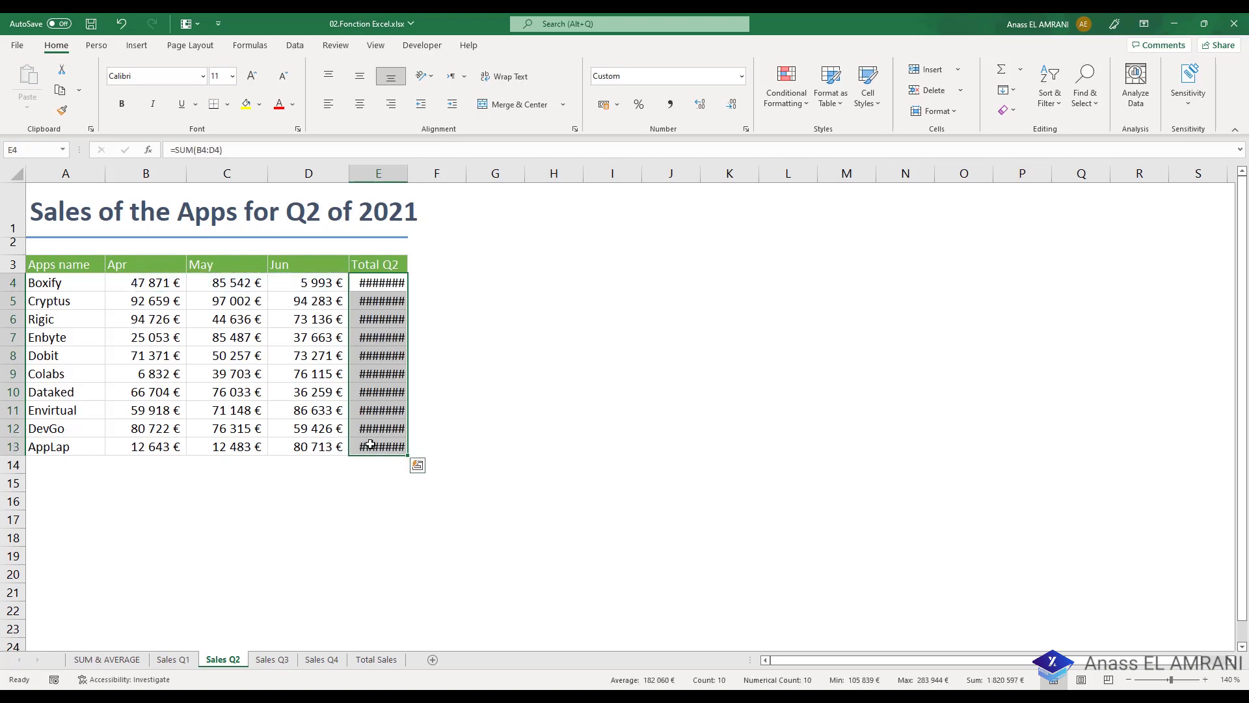
{"action": "double_click", "coordinate": [408, 173]}
Step: On the Sales Q3 sheet, AutoSum Jul to Sep into Total Q3 (E4:E13) and autofit column E
{"action": "left_click", "coordinate": [268, 659]}
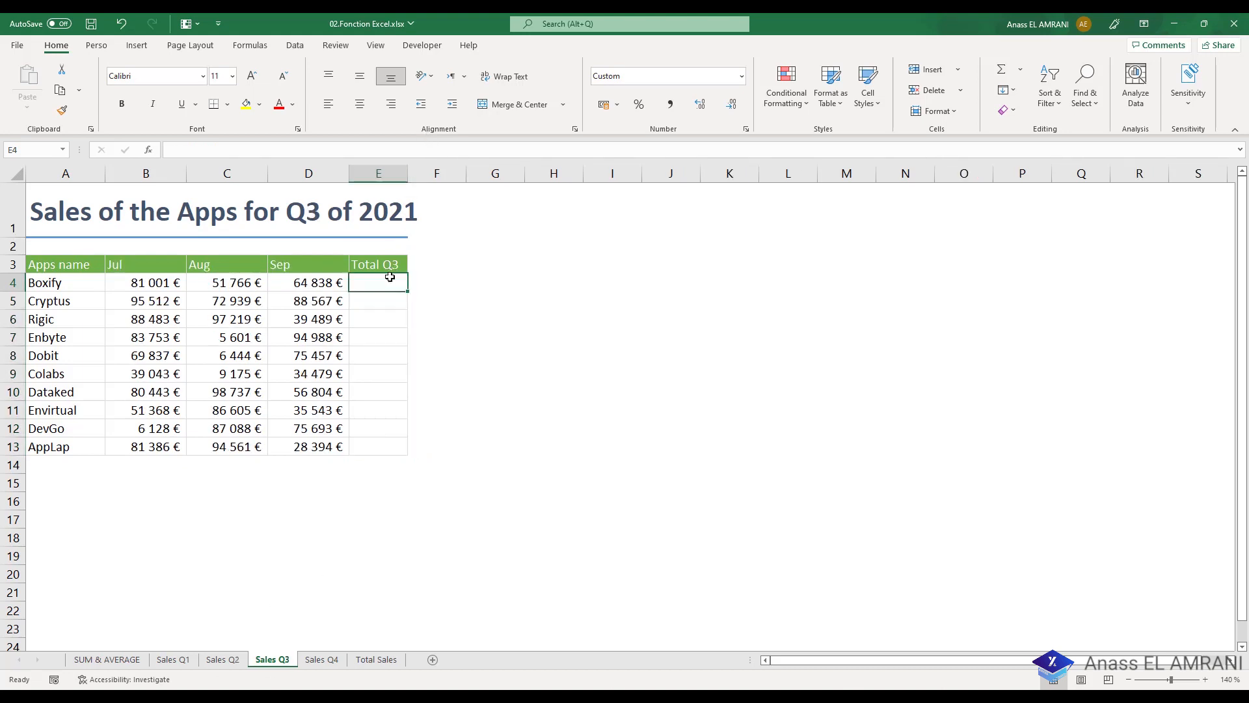
{"action": "left_click_drag", "start_coordinate": [389, 277], "coordinate": [384, 440]}
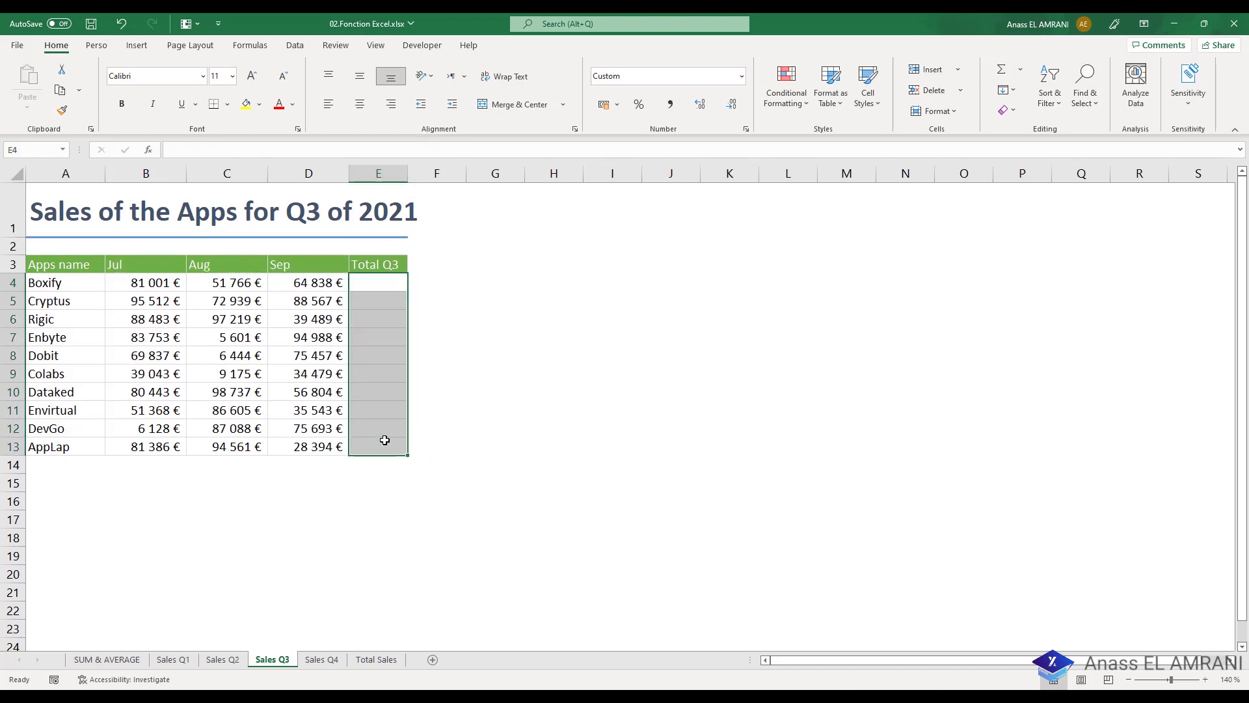
{"action": "key", "text": "alt+equal"}
{"action": "key", "text": "Return"}
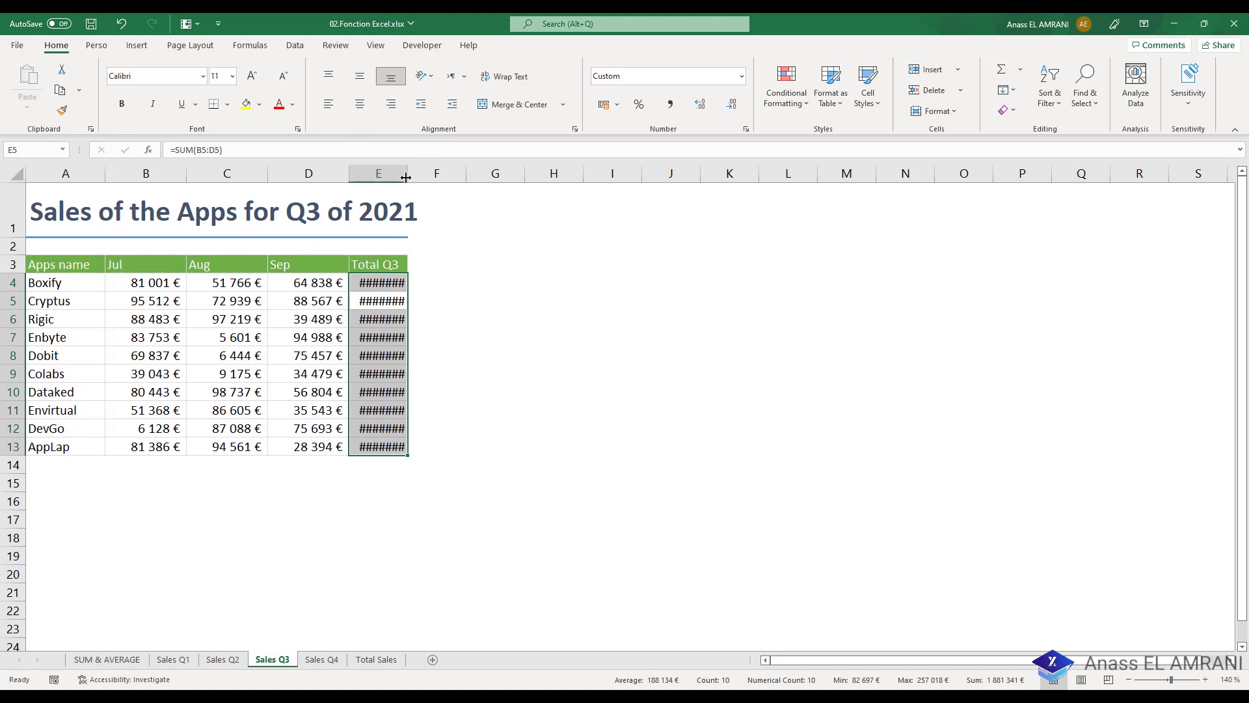
{"action": "double_click", "coordinate": [409, 169]}
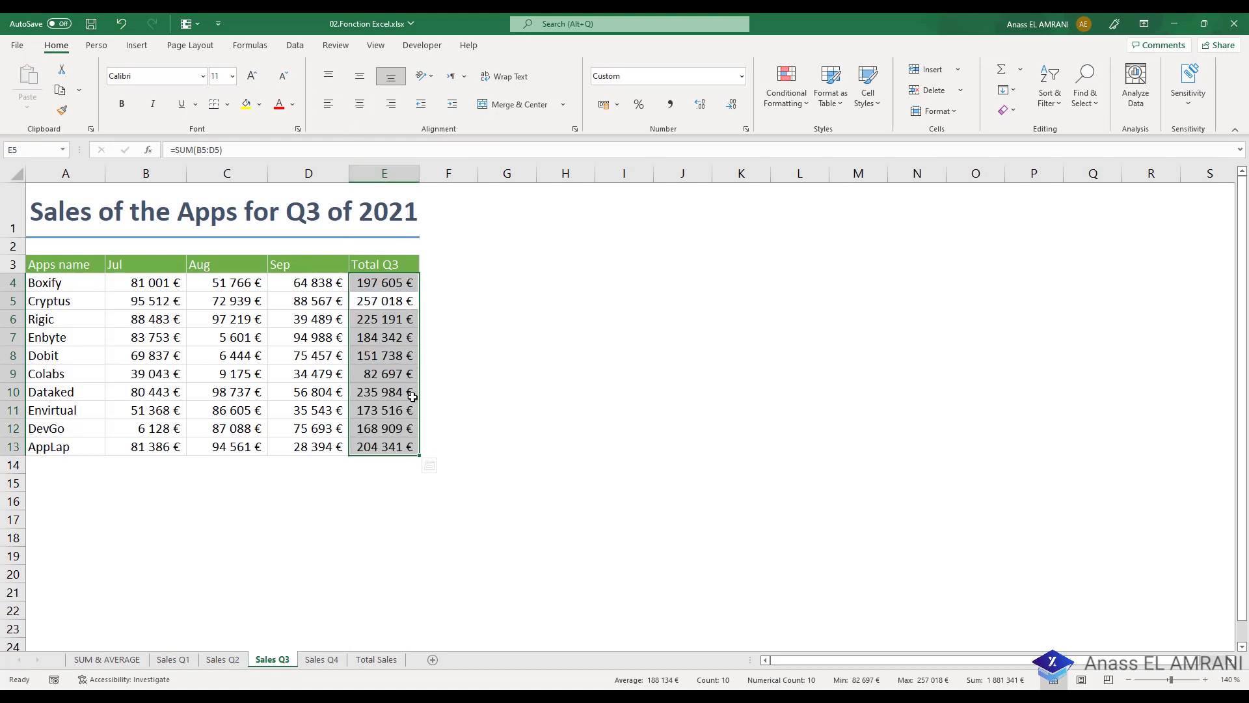
Step: On the Sales Q4 sheet, AutoSum Oct to Dec into Total Q4 (E4:E13) and autofit column E
{"action": "left_click", "coordinate": [324, 659]}
{"action": "left_click_drag", "start_coordinate": [383, 282], "coordinate": [382, 448]}
{"action": "key", "text": "alt+equal"}
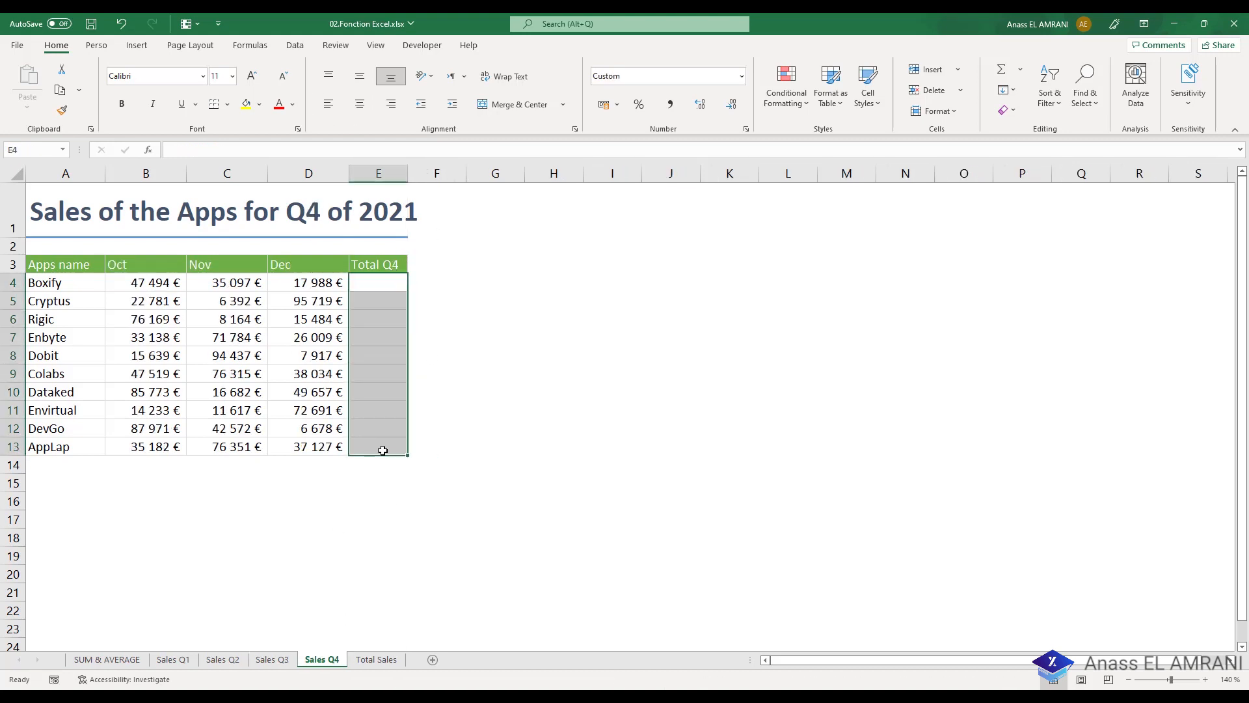
{"action": "double_click", "coordinate": [409, 177]}
{"action": "left_click", "coordinate": [588, 353]}
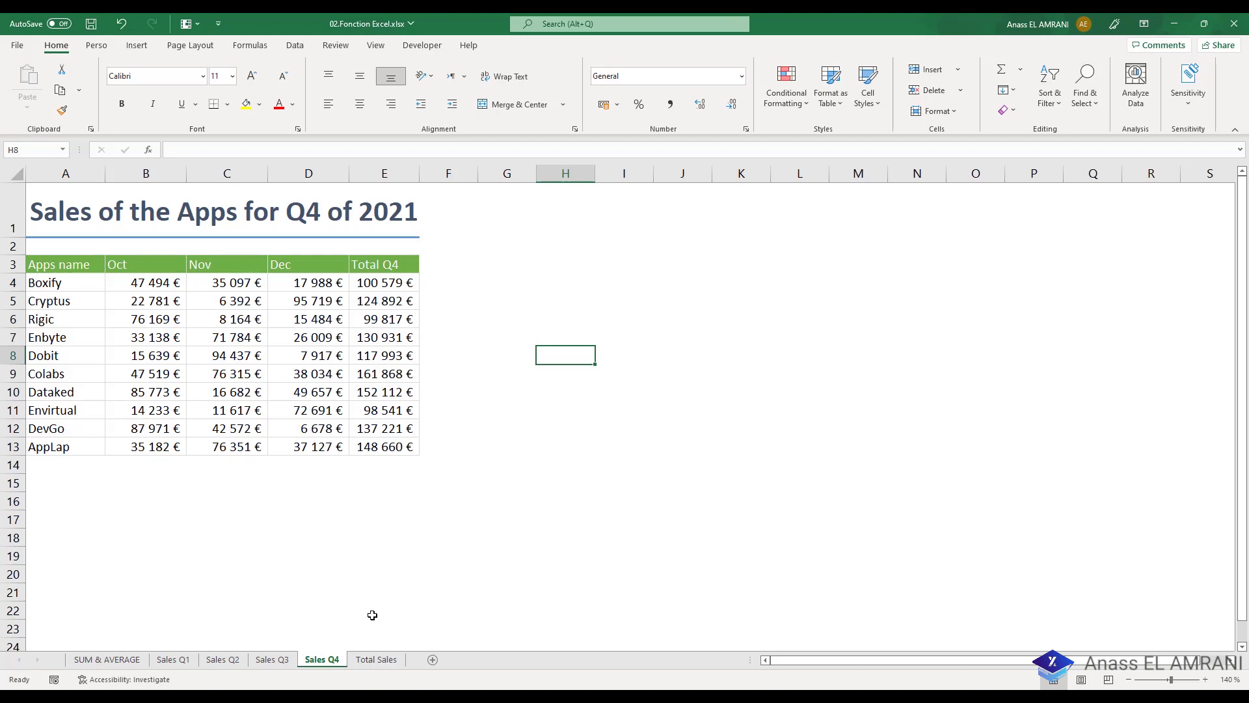
Step: Start the Boxify Grand Total formula in B4 of Total Sales by adding cell E4 of Sales Q1 and E4 of Sales Q2
{"action": "left_click", "coordinate": [376, 659]}
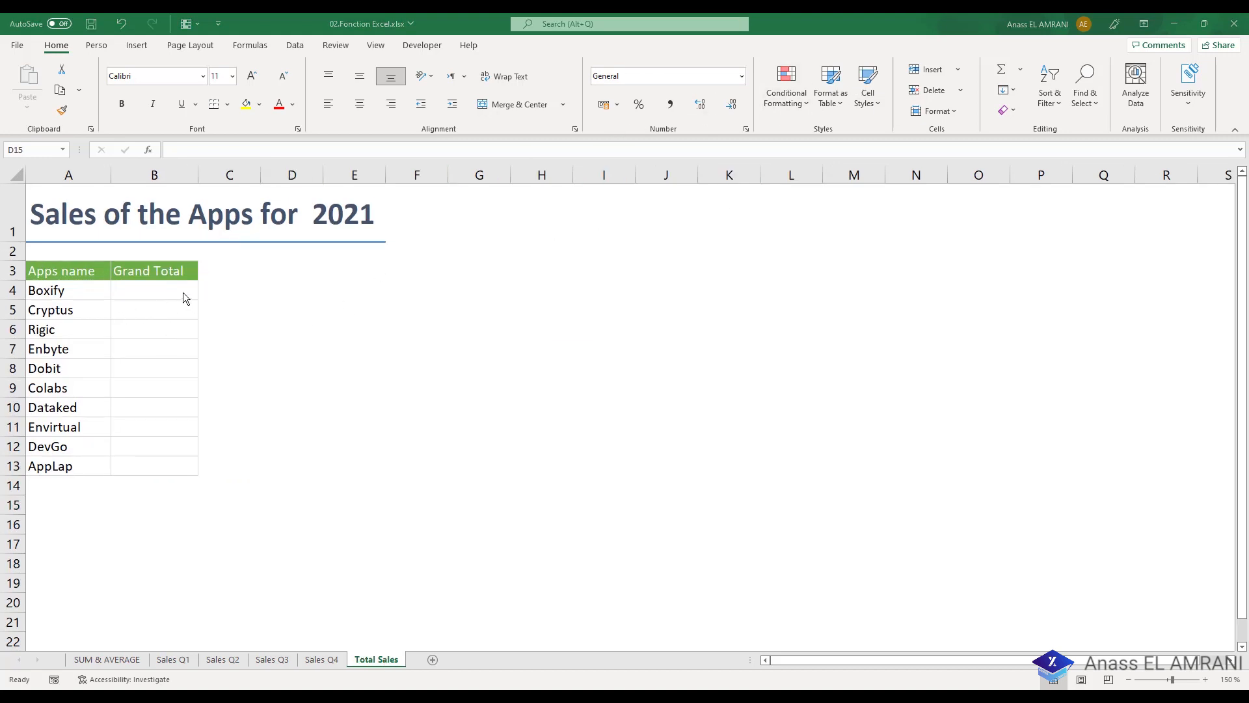
{"action": "left_click", "coordinate": [158, 290]}
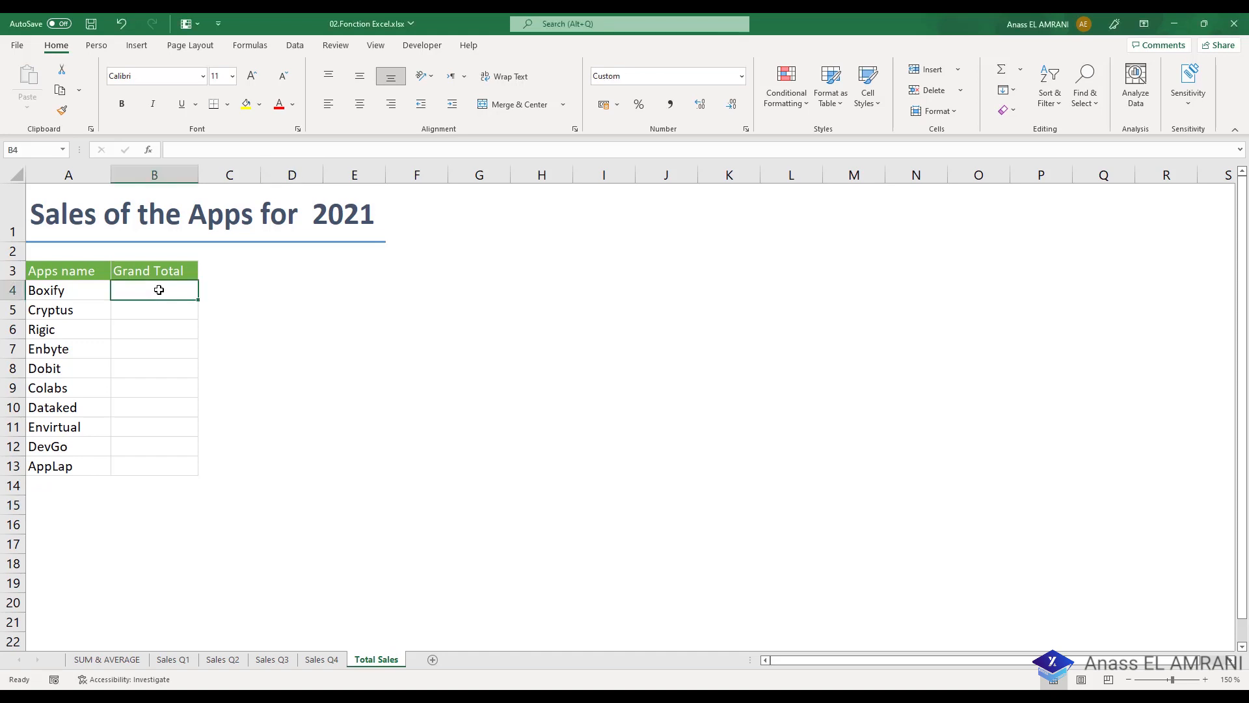
{"action": "type", "text": "="}
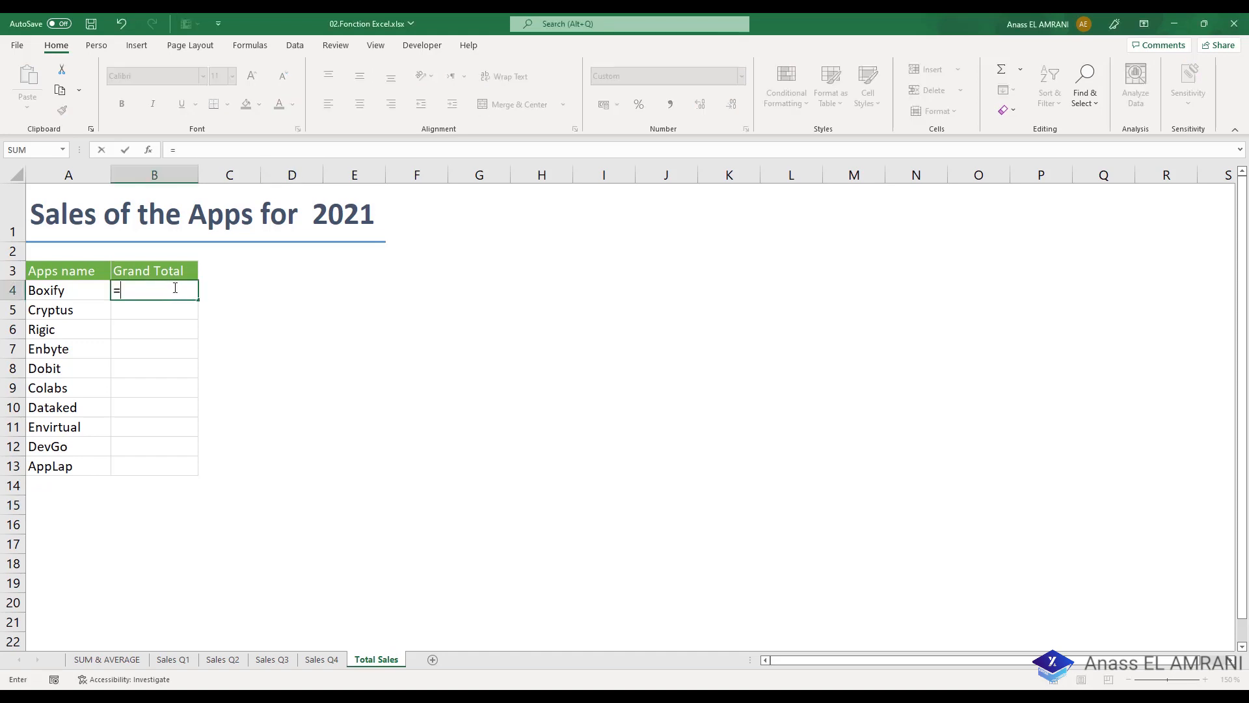
{"action": "left_click", "coordinate": [175, 660]}
{"action": "left_click", "coordinate": [399, 281]}
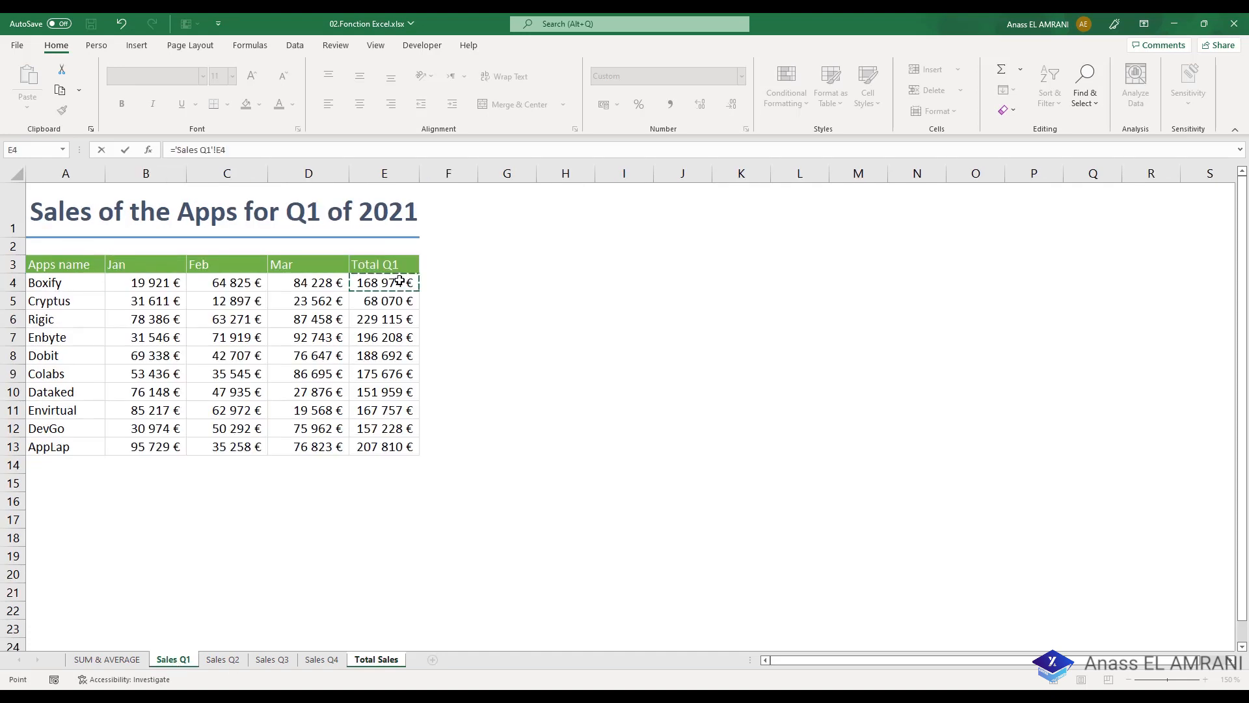
{"action": "type", "text": "+"}
{"action": "left_click", "coordinate": [223, 659]}
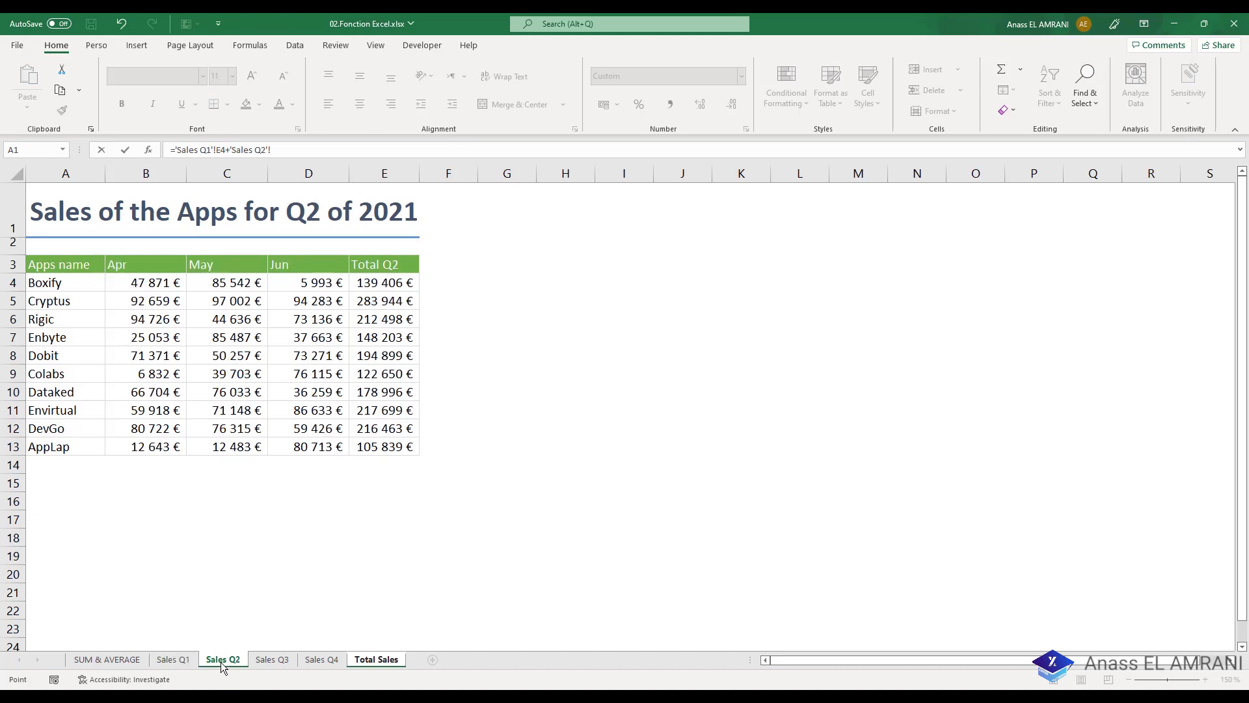
{"action": "left_click", "coordinate": [394, 286]}
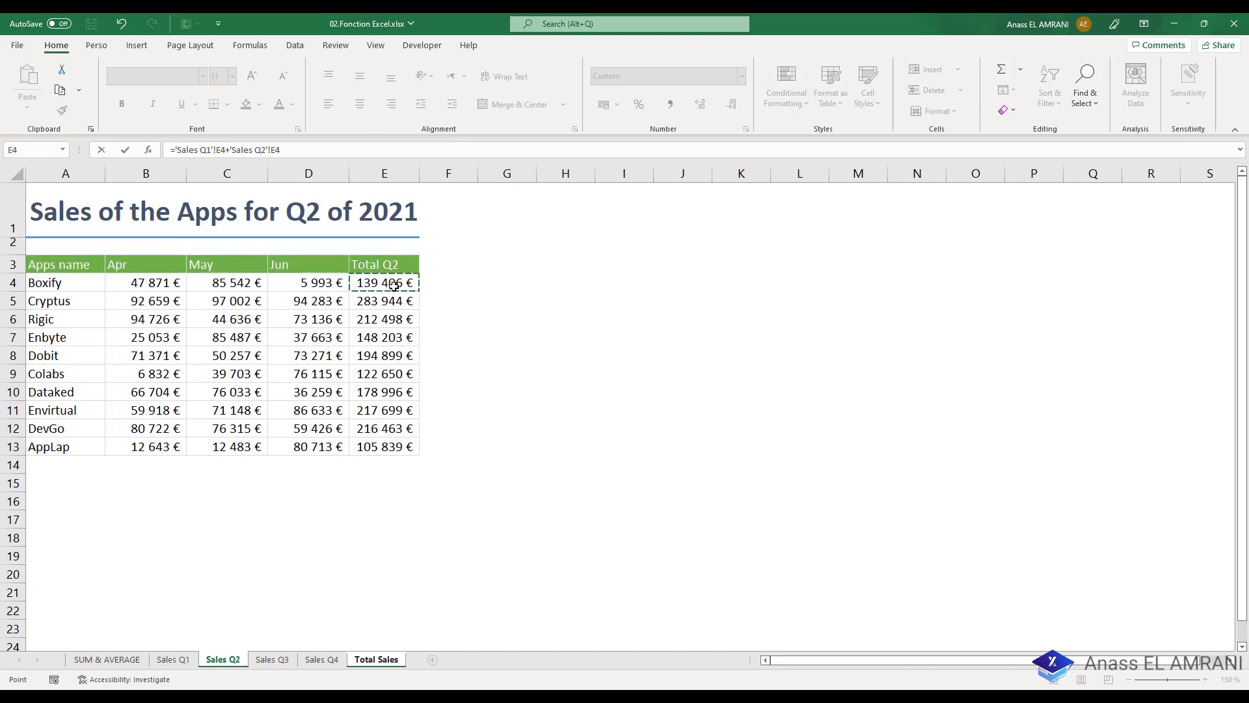
Step: Complete the Boxify Grand Total formula by adding cell E4 of Sales Q3 and E4 of Sales Q4
{"action": "type", "text": "+"}
{"action": "left_click", "coordinate": [272, 659]}
{"action": "left_click", "coordinate": [387, 286]}
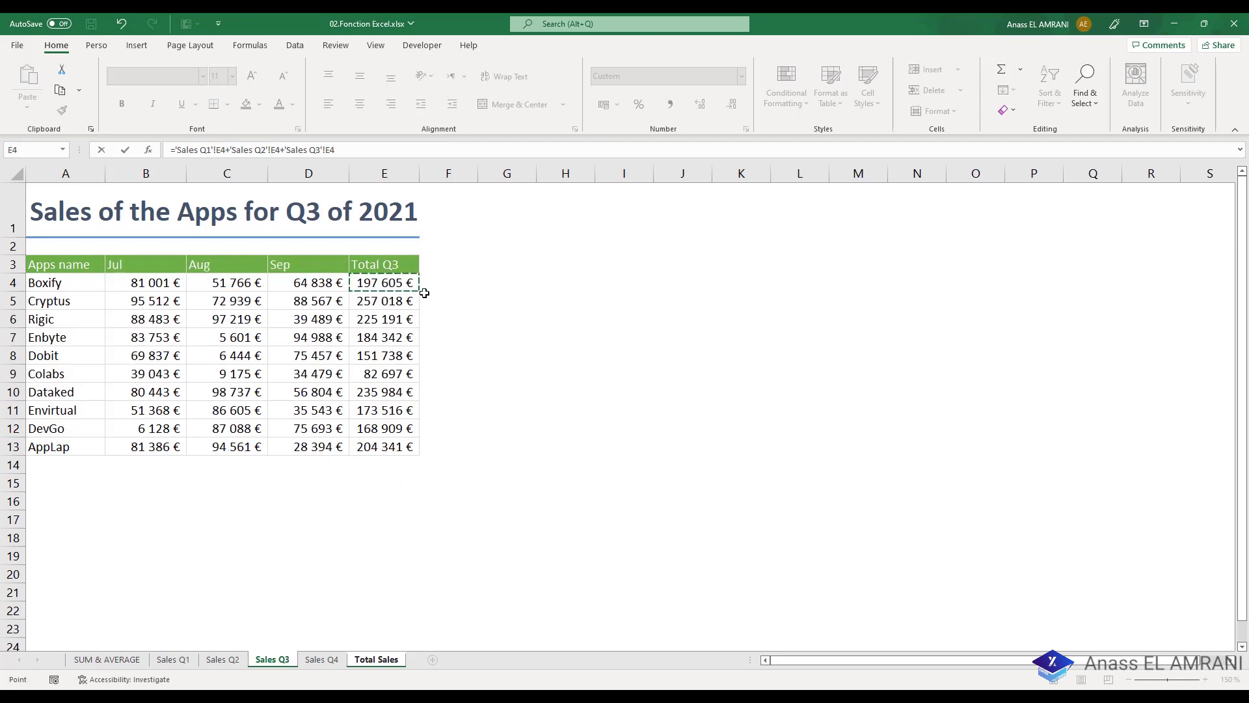
{"action": "type", "text": "+"}
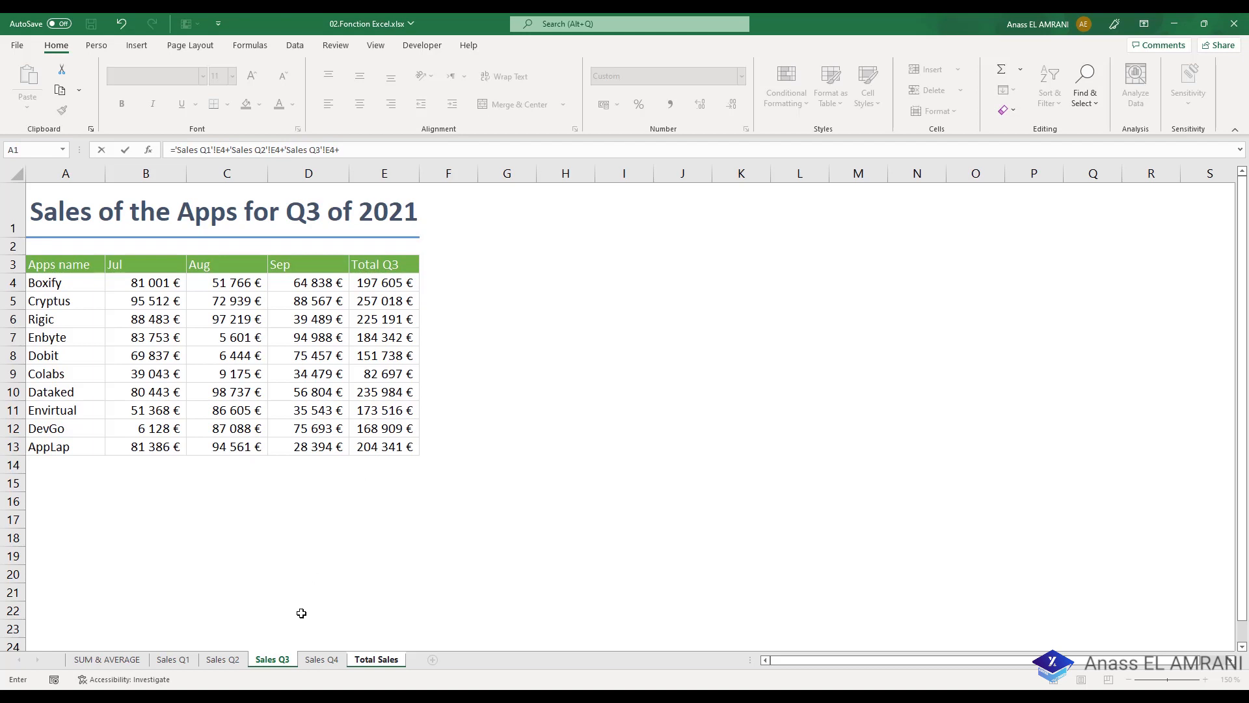
{"action": "left_click", "coordinate": [321, 659]}
{"action": "left_click", "coordinate": [384, 283]}
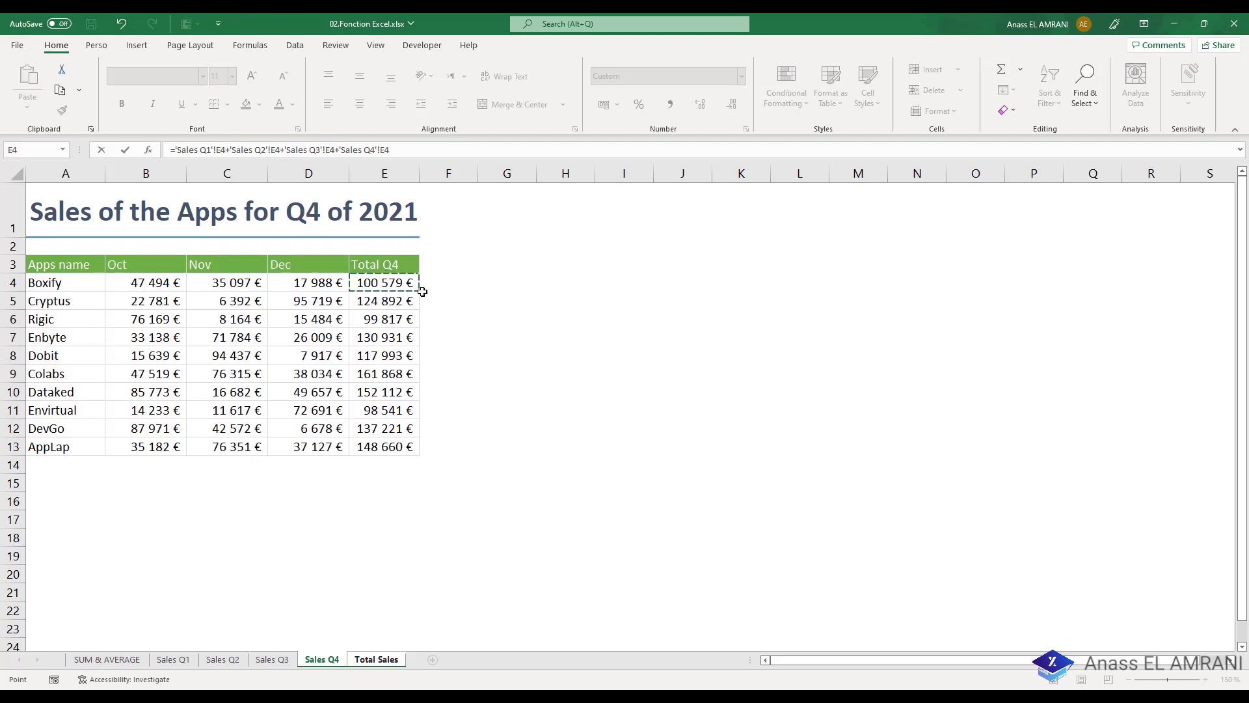
{"action": "key", "text": "Return"}
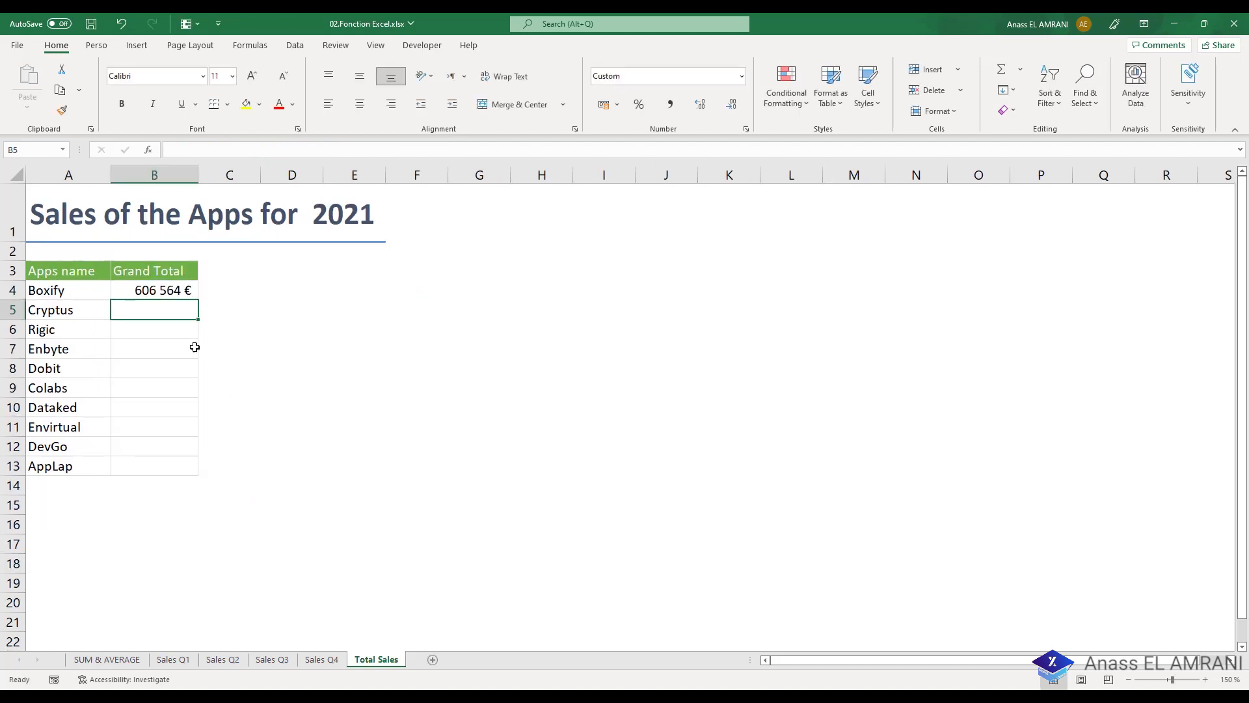
Step: Fill the Boxify Grand Total formula down to all the other apps, through B13
{"action": "left_click", "coordinate": [152, 291]}
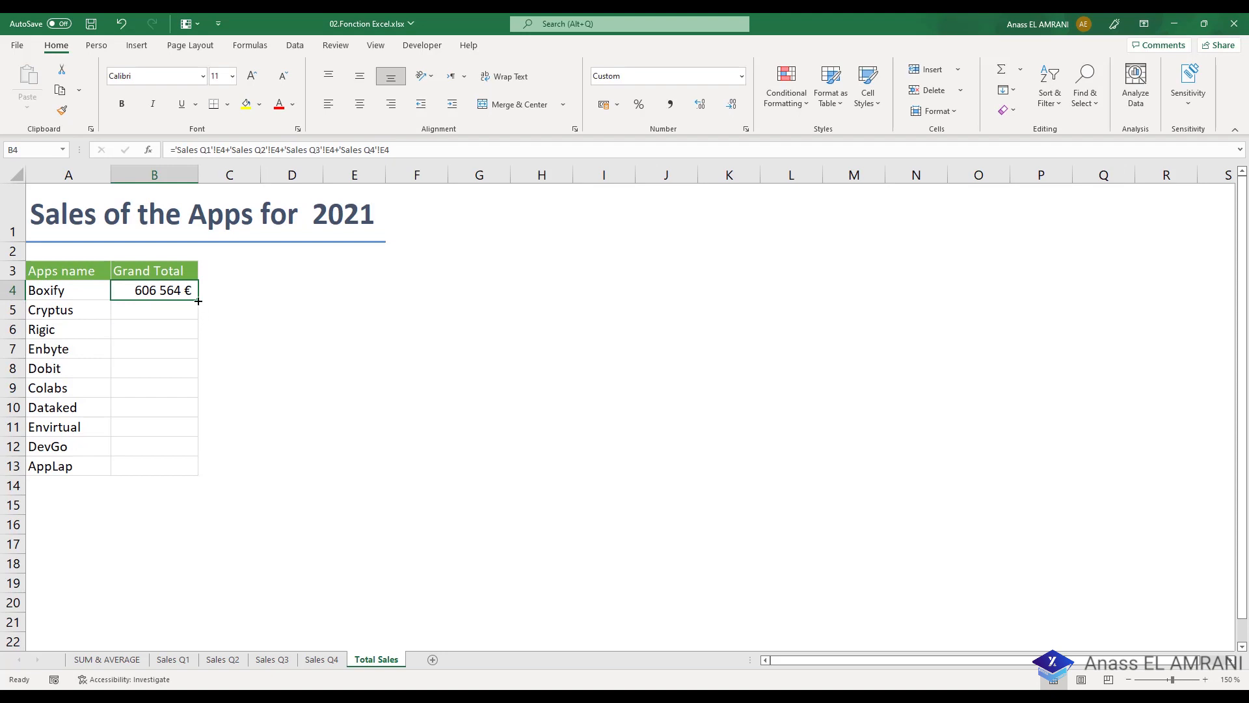
{"action": "double_click", "coordinate": [198, 300]}
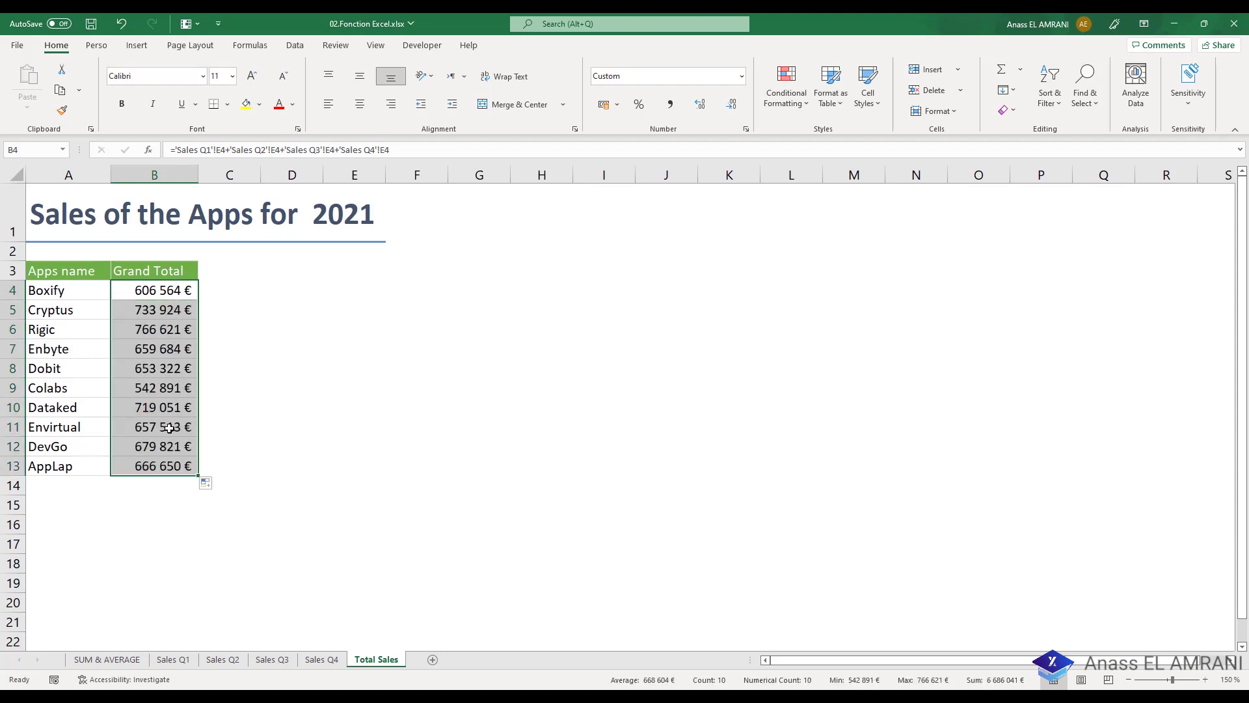
{"action": "left_click", "coordinate": [316, 411]}
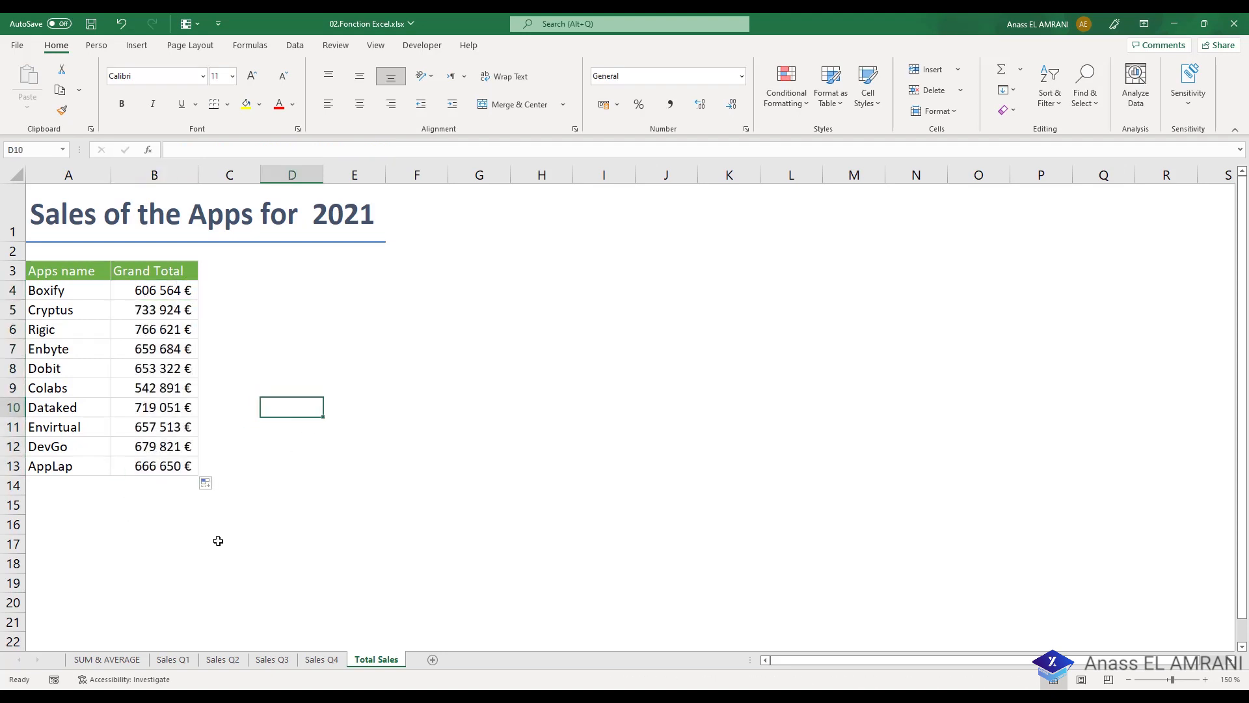
Step: Inspect the cross-sheet references in the Grand Total formulas for Boxify and Cryptus
{"action": "left_click", "coordinate": [175, 292]}
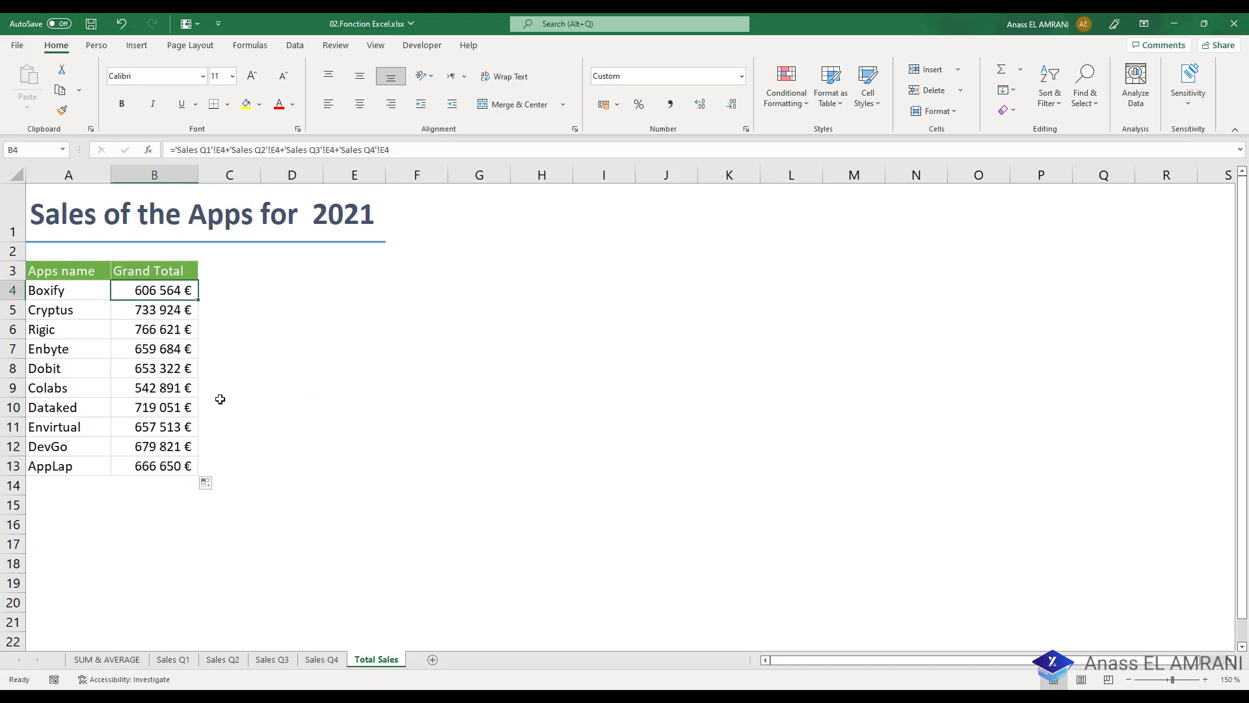
{"action": "left_click", "coordinate": [172, 309]}
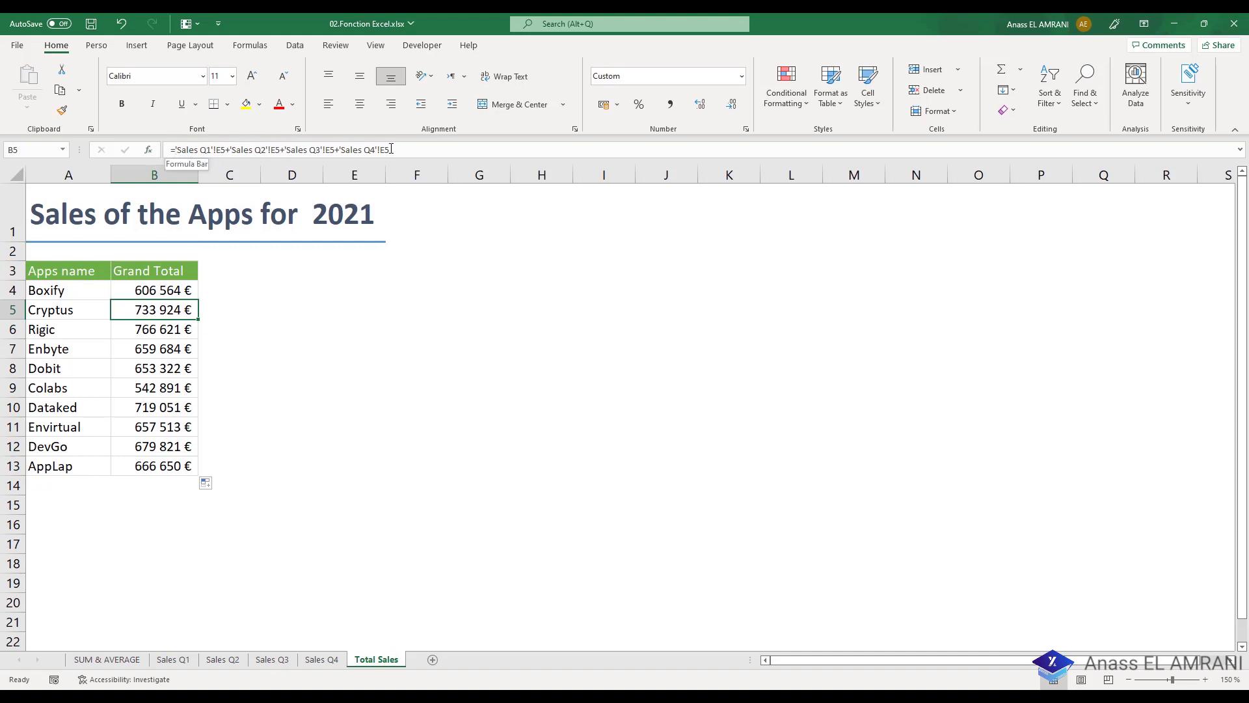
{"action": "double_click", "coordinate": [162, 287]}
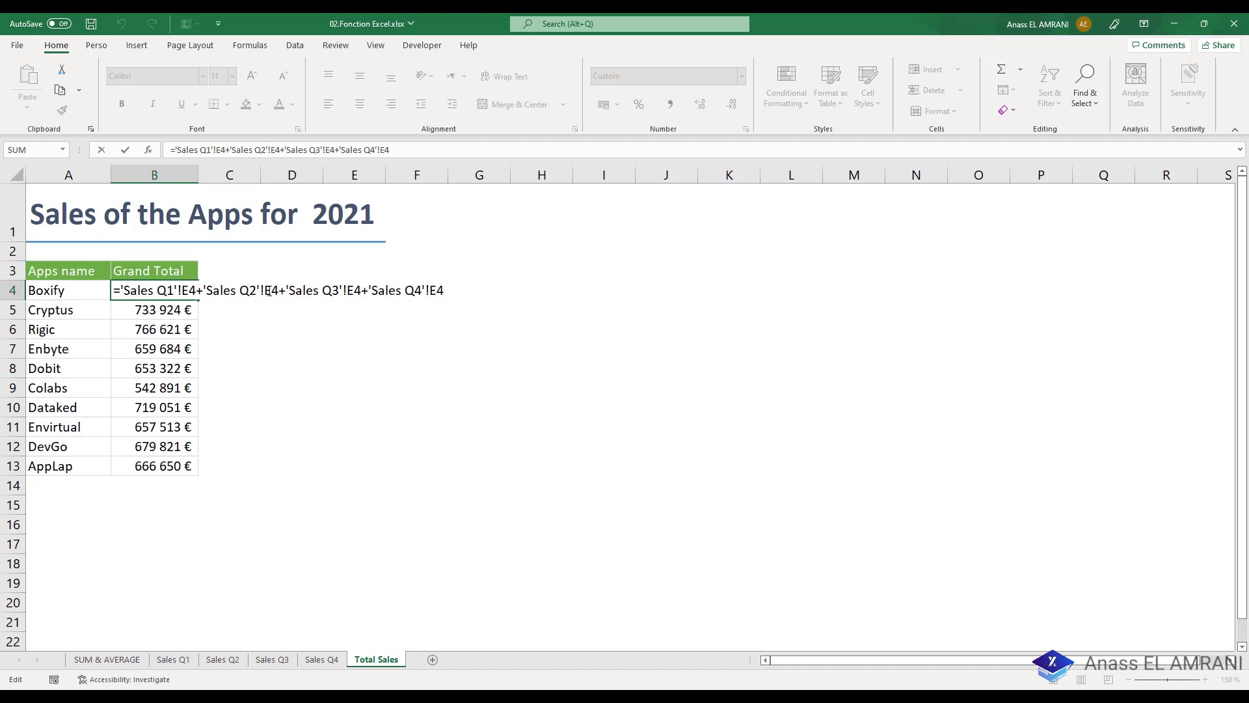
{"action": "key", "text": "ctrl+Return"}
Step: Create a copy of the Sales Q4 sheet and place it before Sales Q4
{"action": "left_click", "coordinate": [309, 659]}
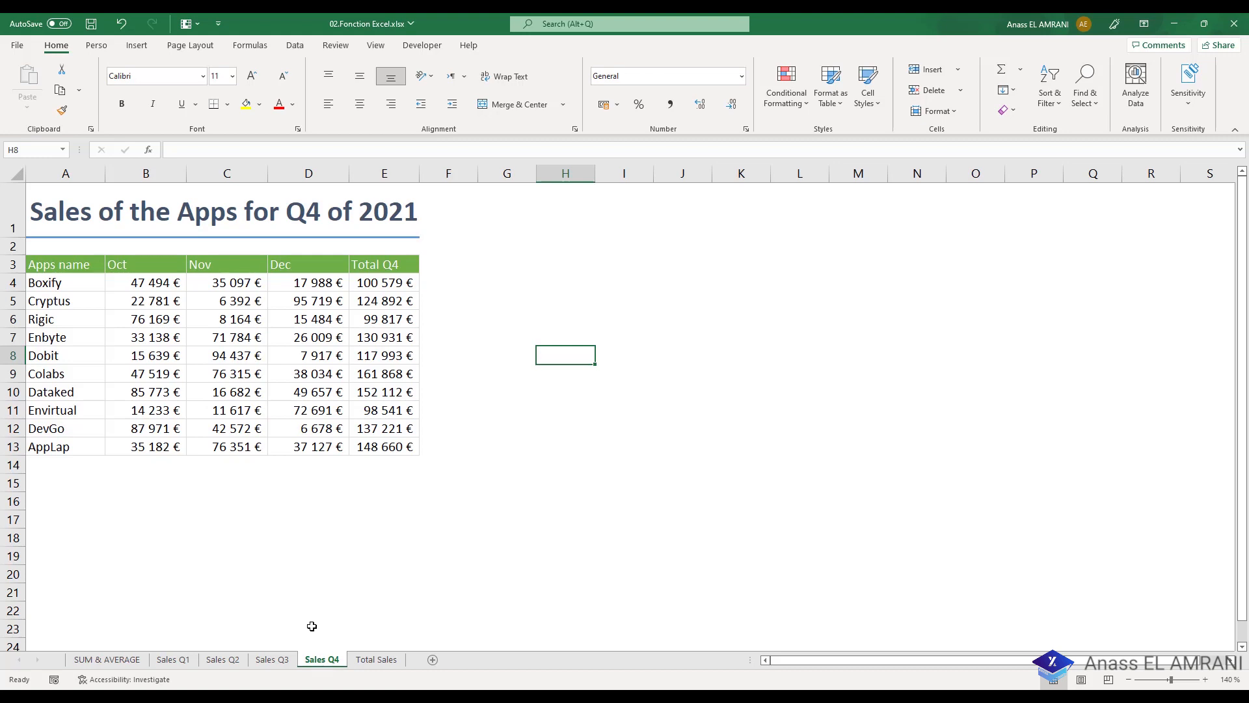
{"action": "right_click", "coordinate": [323, 662]}
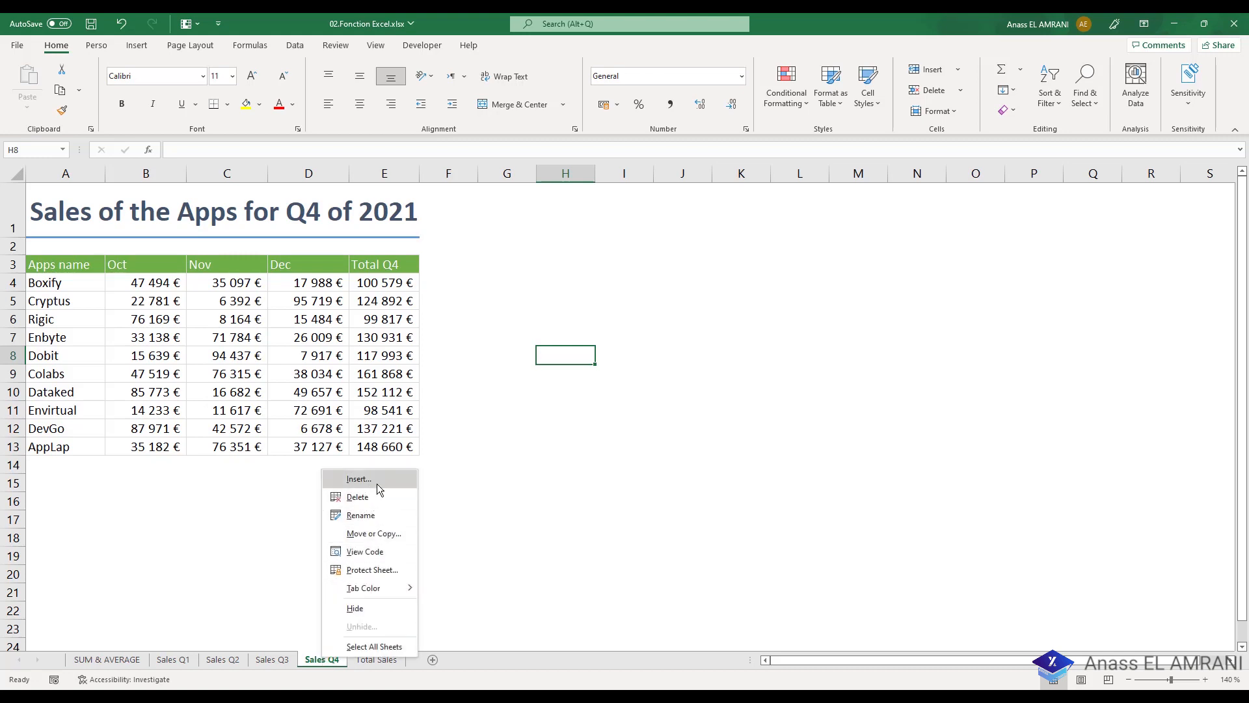
{"action": "left_click", "coordinate": [380, 536]}
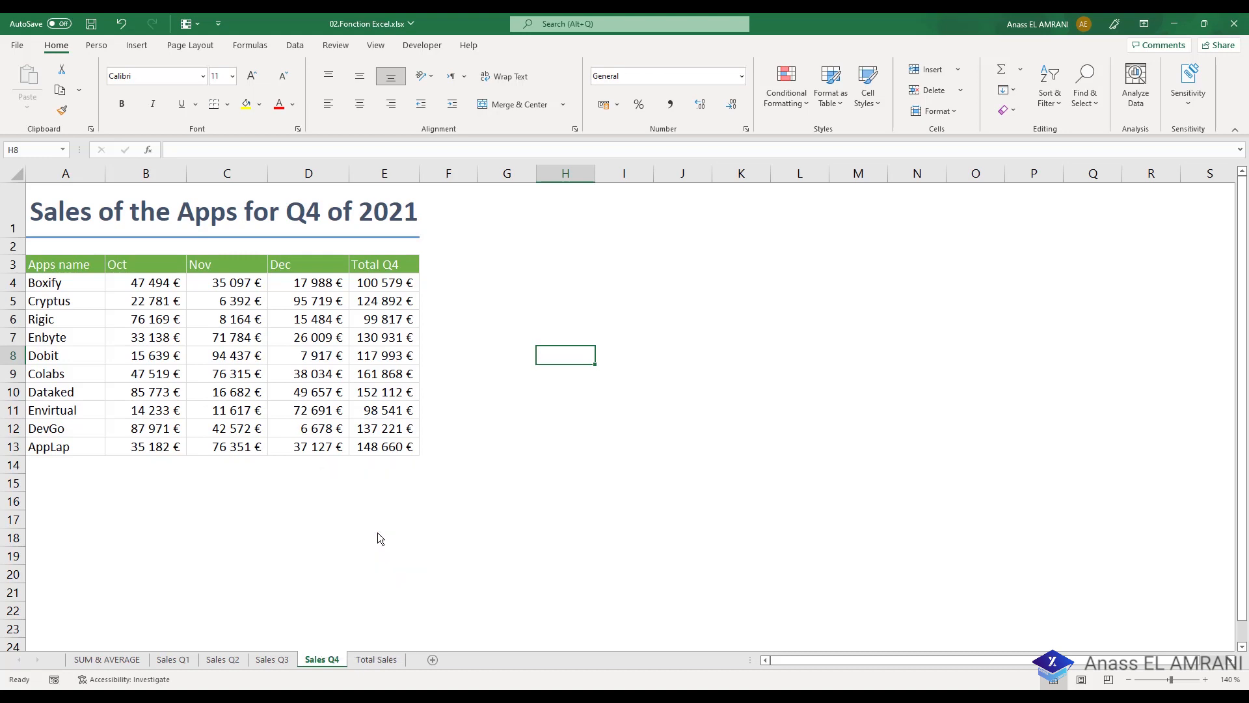
{"action": "left_click", "coordinate": [294, 604]}
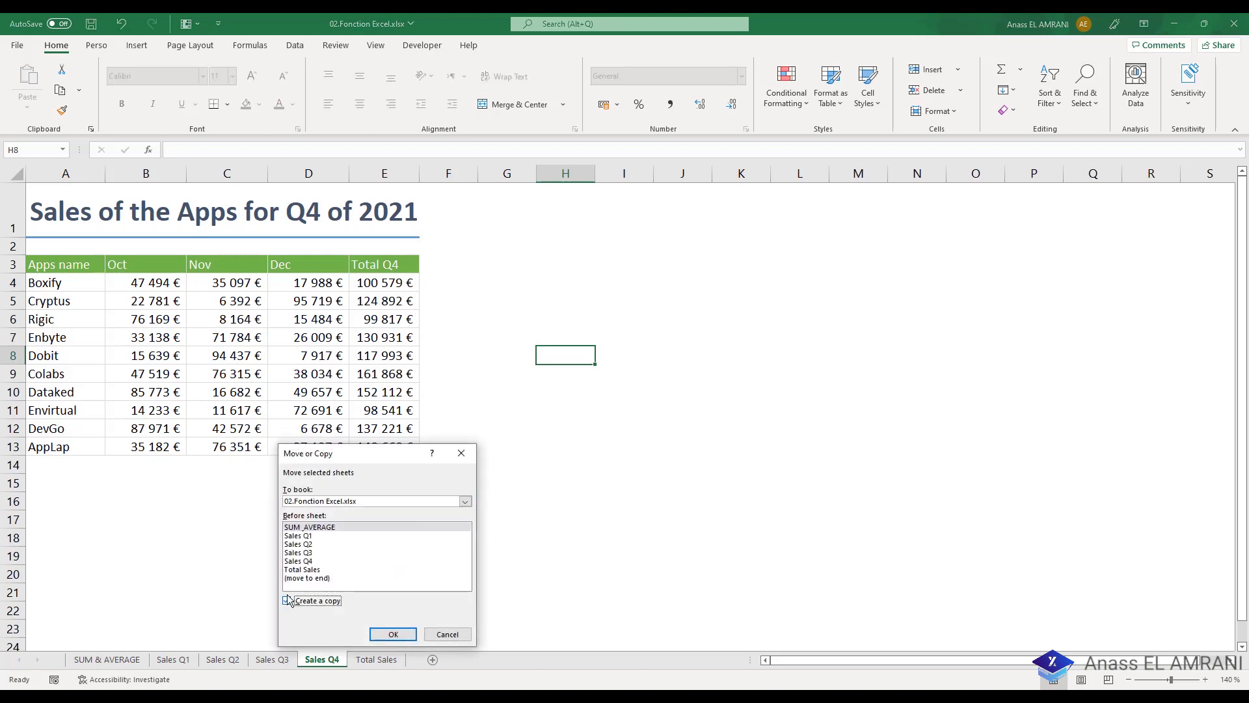
{"action": "left_click", "coordinate": [305, 561]}
{"action": "left_click", "coordinate": [394, 635]}
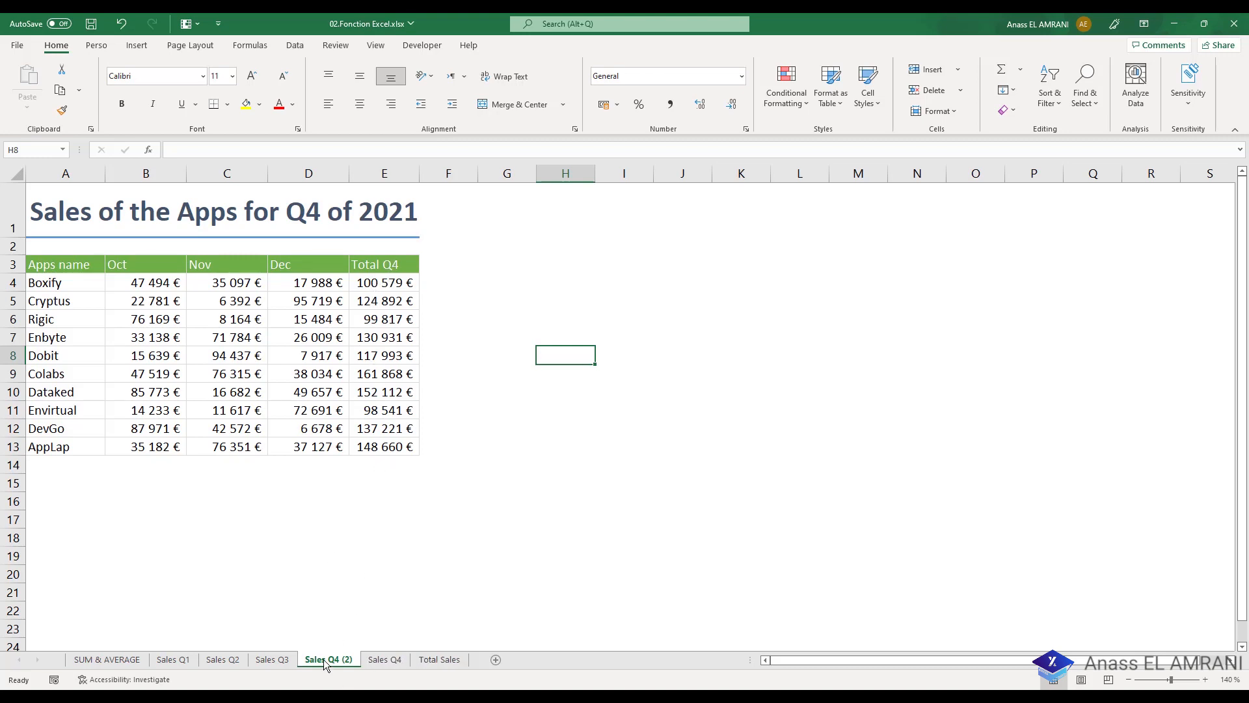
Step: Extend the Boxify Grand Total formula in B4 of Total Sales by adding cell E4 of Sales Q4 (2)
{"action": "left_click", "coordinate": [457, 662]}
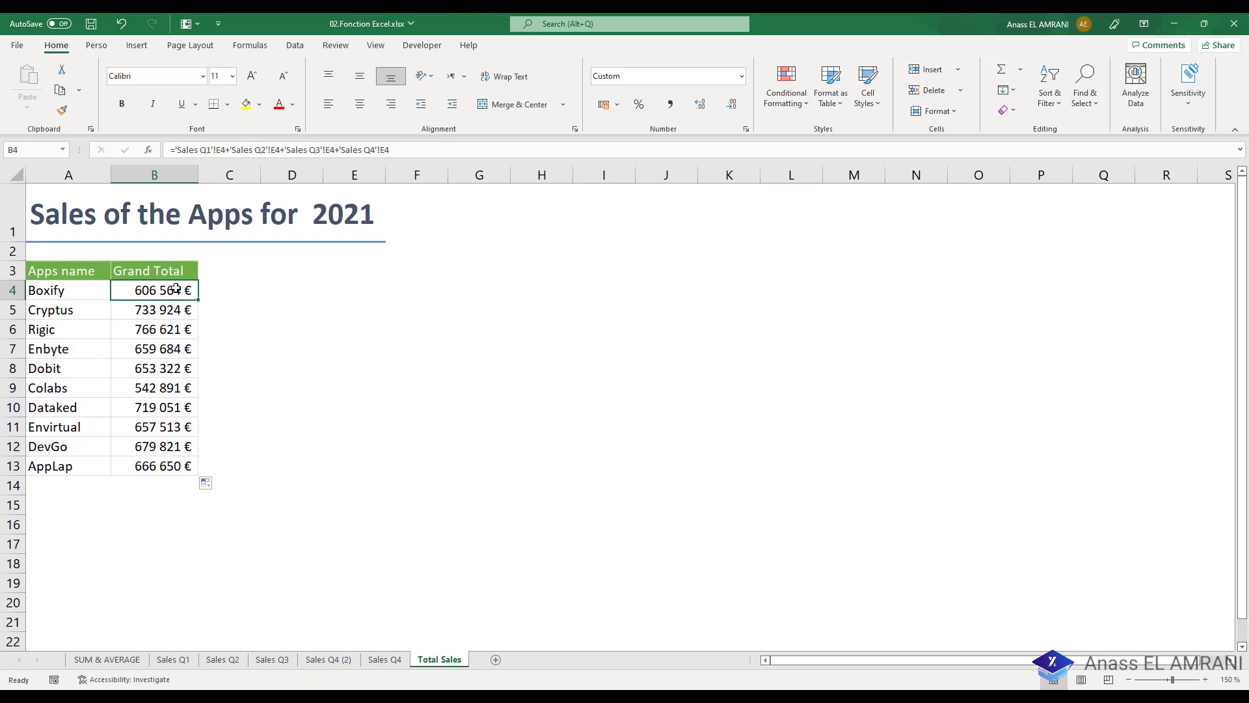
{"action": "double_click", "coordinate": [412, 150]}
{"action": "left_click", "coordinate": [412, 151]}
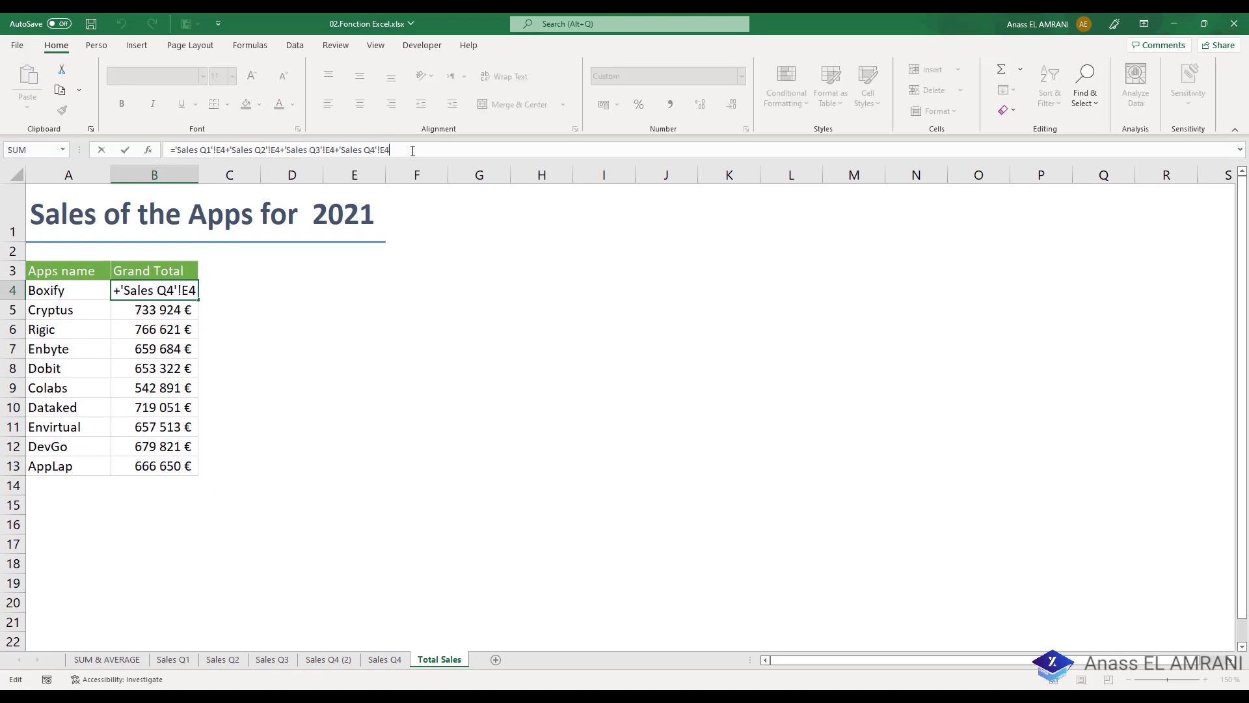
{"action": "type", "text": "+"}
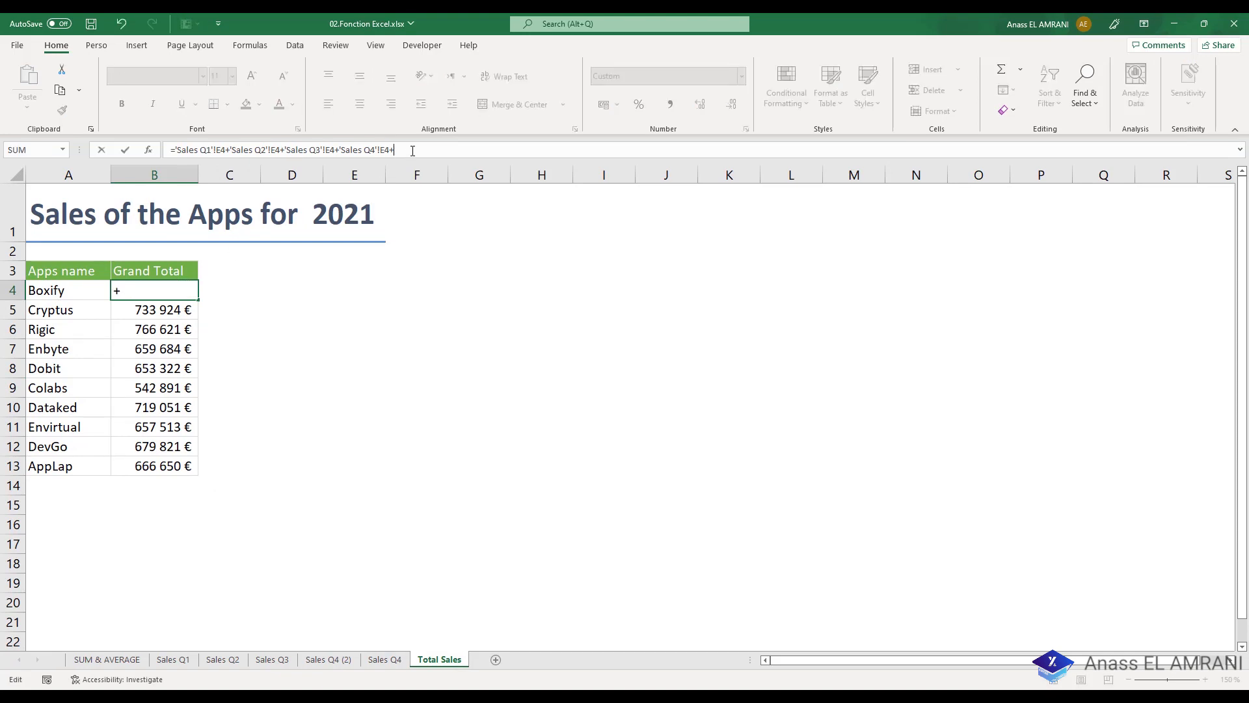
{"action": "left_click", "coordinate": [329, 659]}
{"action": "left_click", "coordinate": [393, 283]}
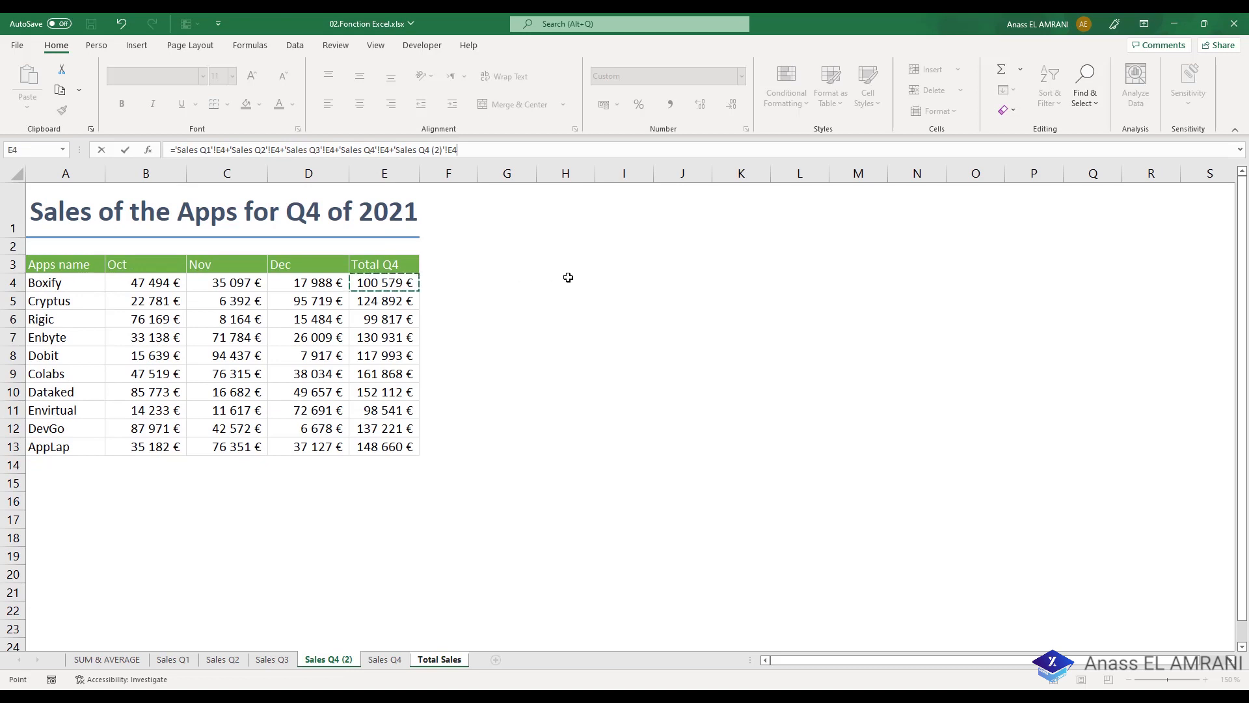
{"action": "key", "text": "Return"}
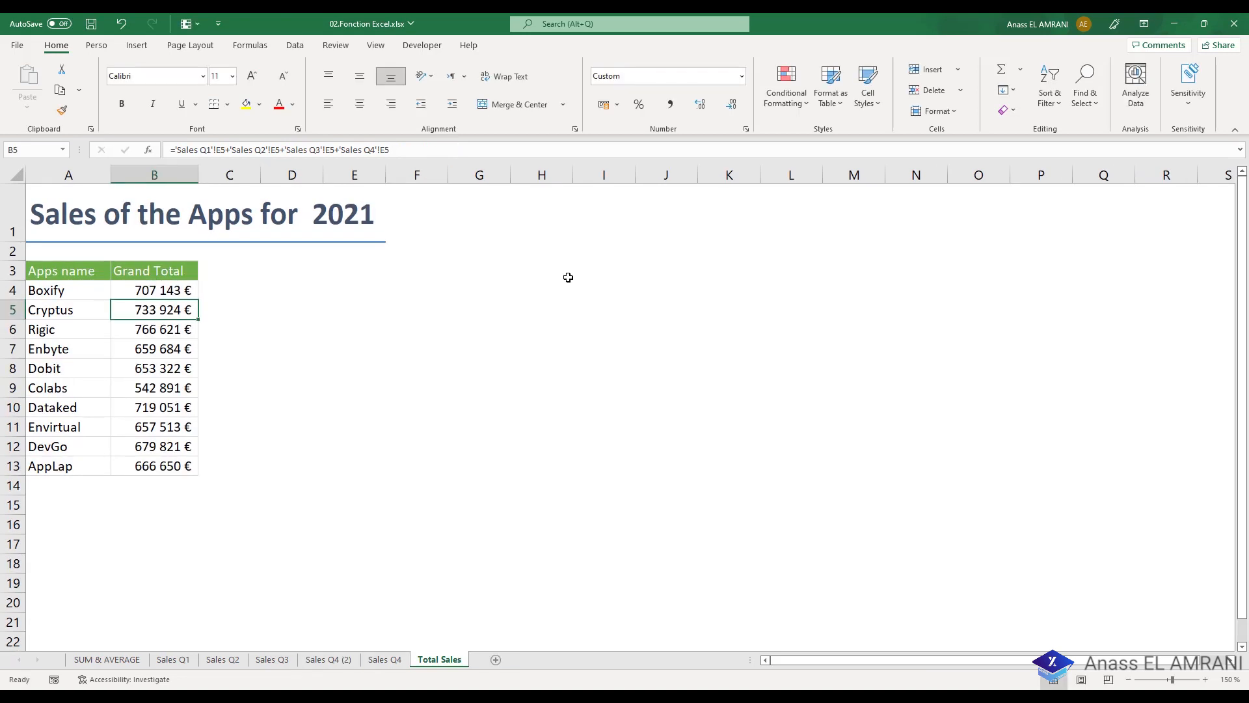
Step: Fill the extended Boxify Grand Total formula down to the other apps, through B13
{"action": "left_click", "coordinate": [182, 290]}
{"action": "double_click", "coordinate": [198, 299]}
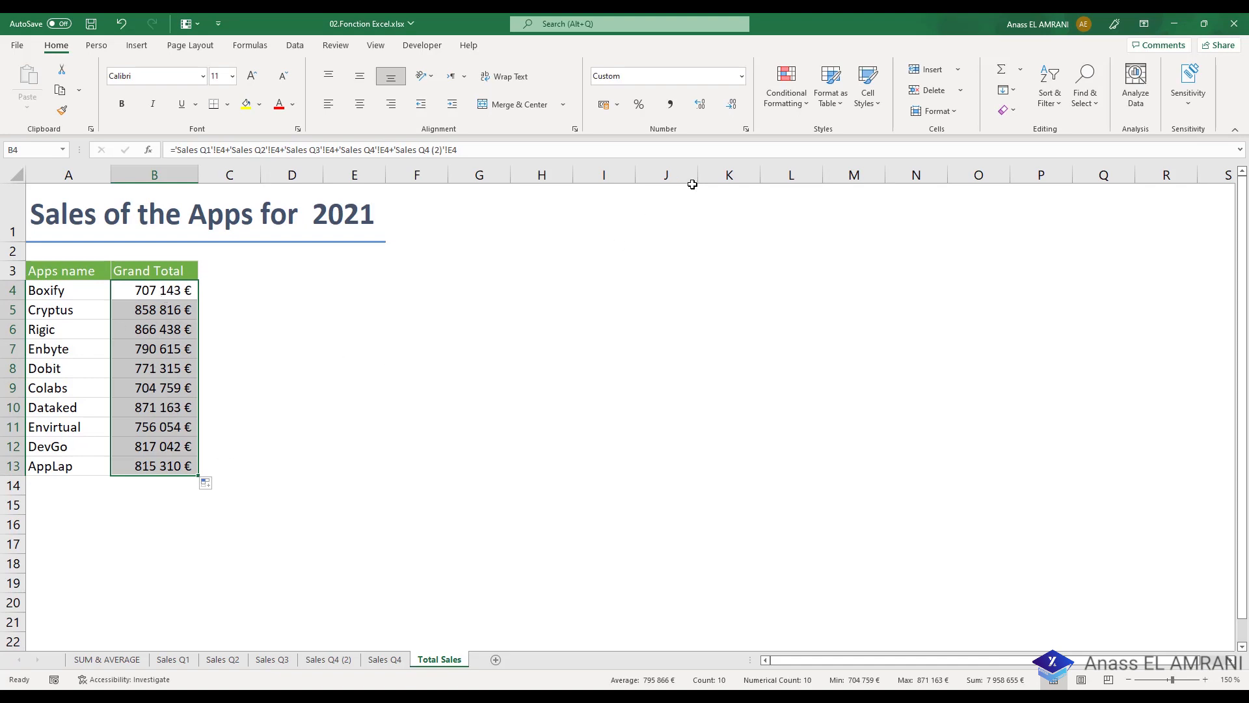
{"action": "key", "text": "alt+Tab"}
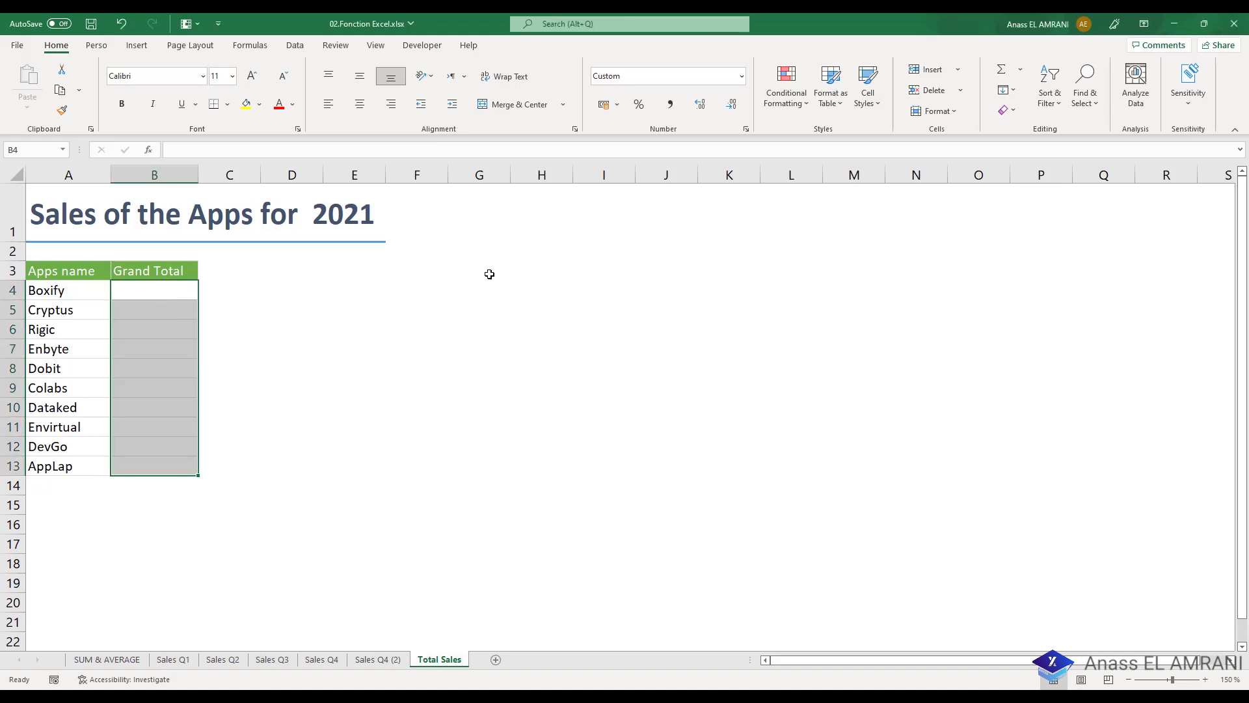
Step: Enter =SUM('Sales Q1:Sales Q4'!E4) as Boxify's Grand Total in B4 of Total Sales and fill it down through B13
{"action": "left_click", "coordinate": [120, 290]}
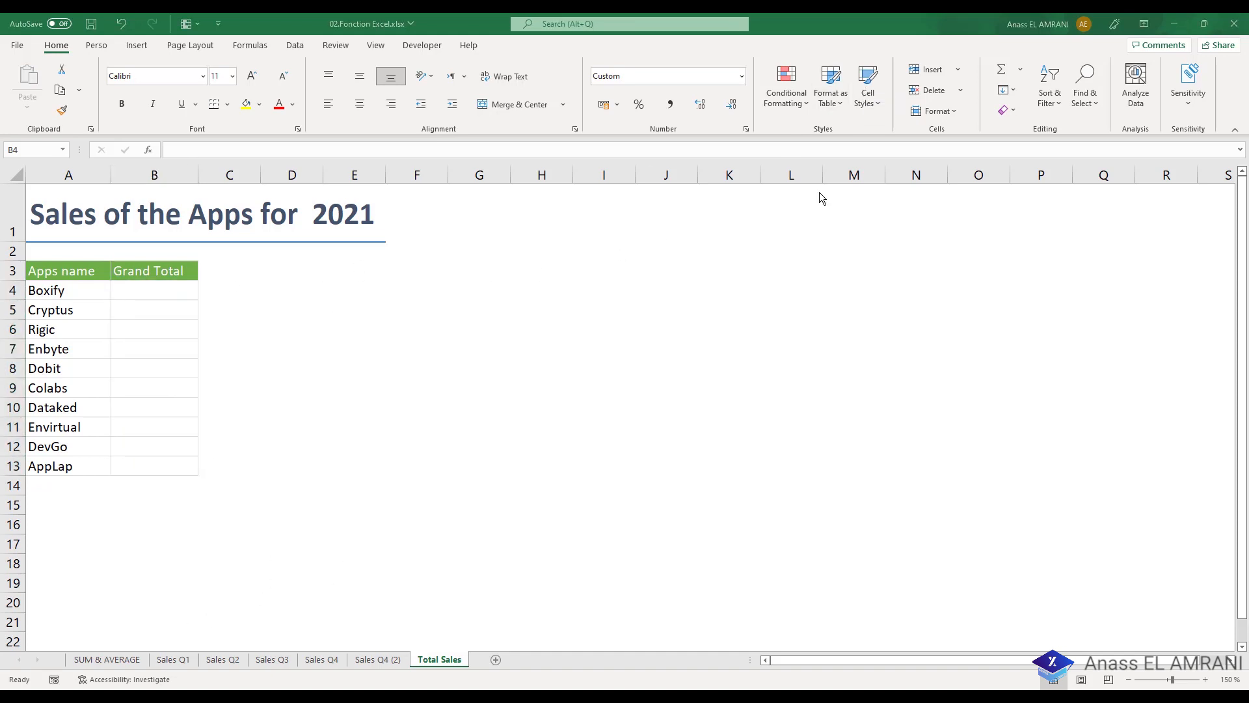
{"action": "left_click", "coordinate": [174, 292]}
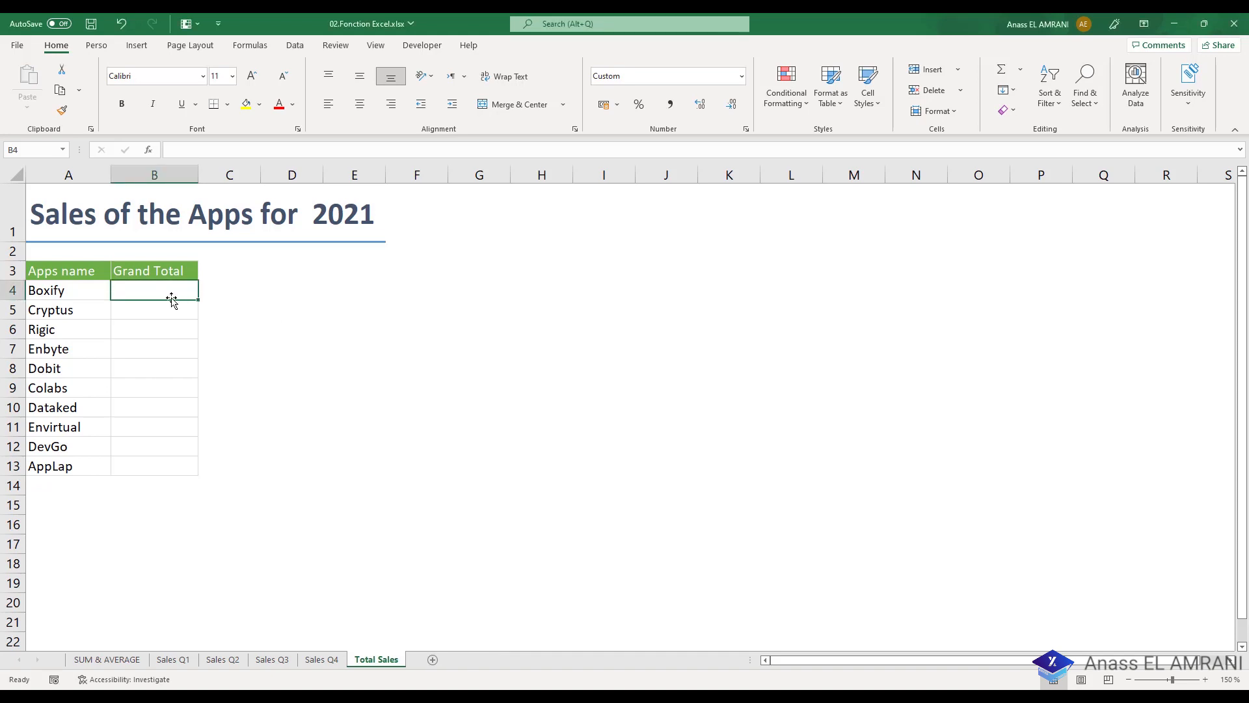
{"action": "type", "text": "="}
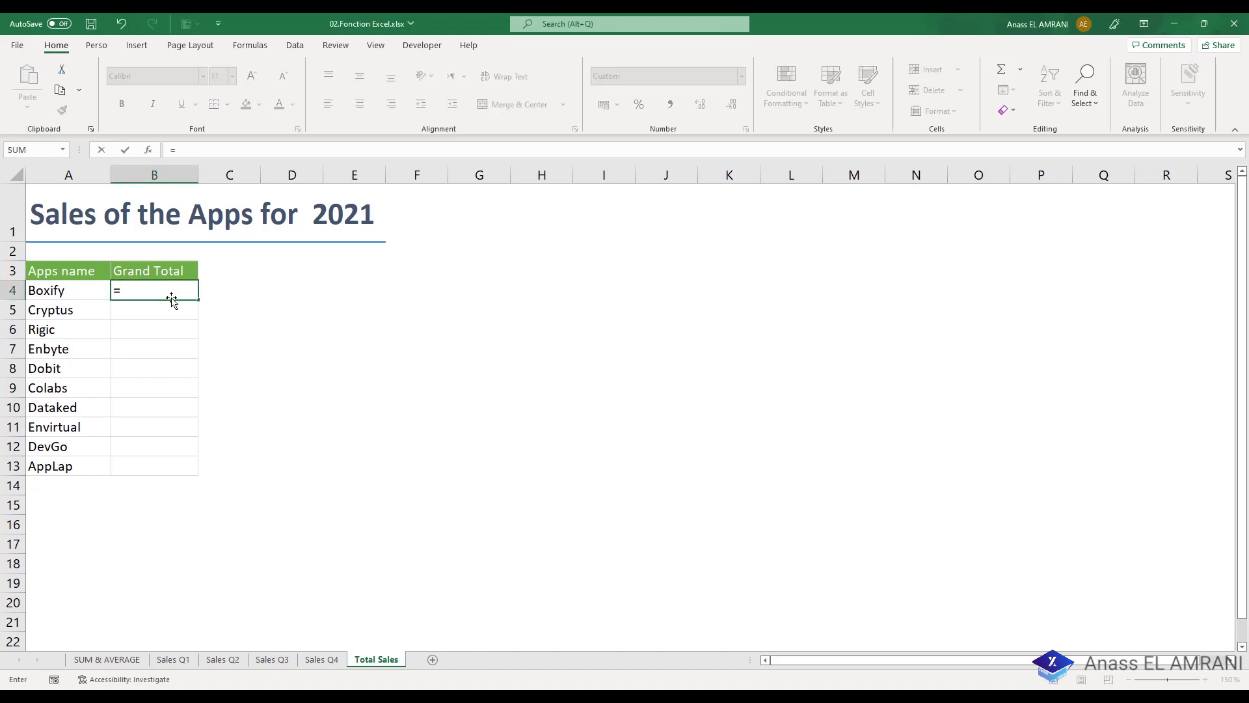
{"action": "type", "text": "sum"}
{"action": "key", "text": "Tab"}
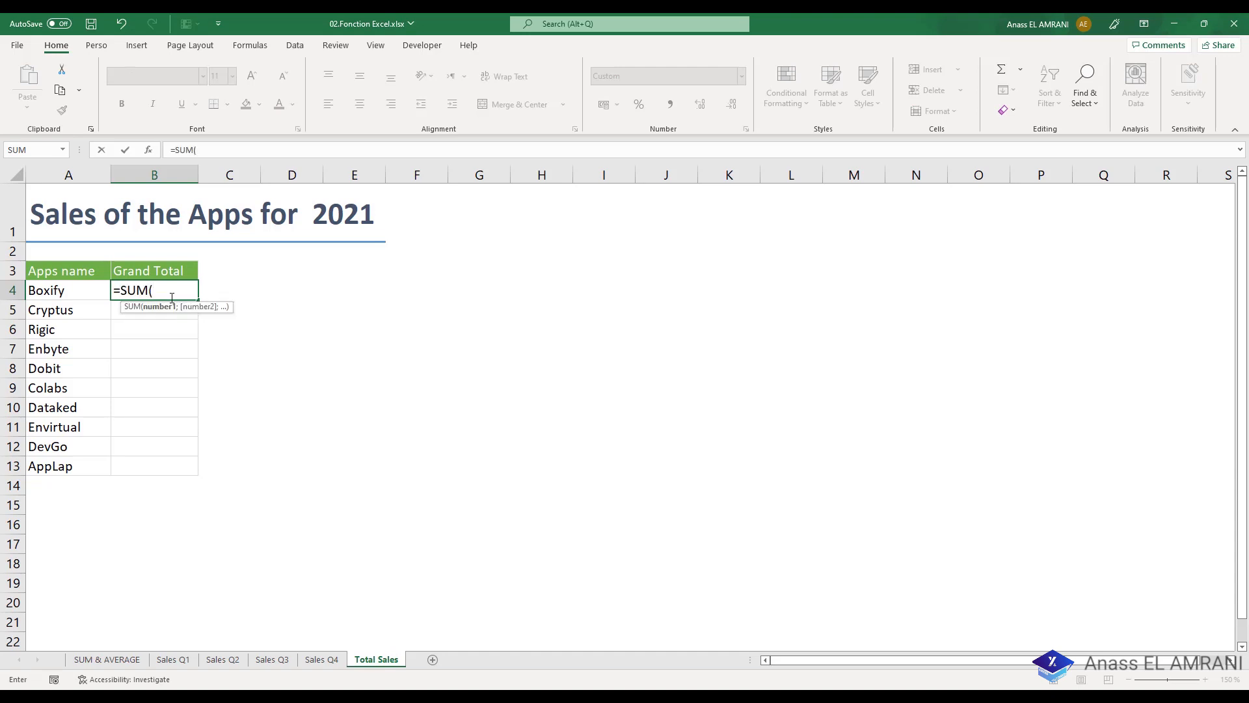
{"action": "left_click", "coordinate": [173, 661]}
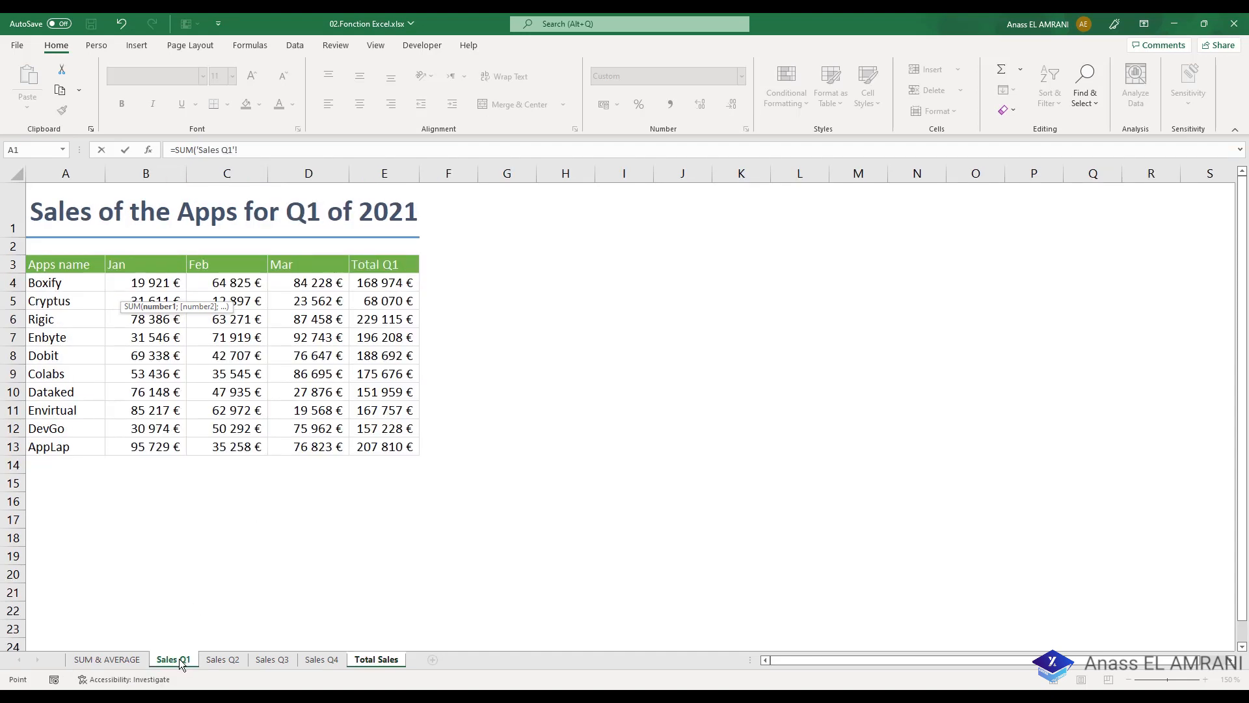
{"action": "left_click", "coordinate": [322, 659], "text": "shift"}
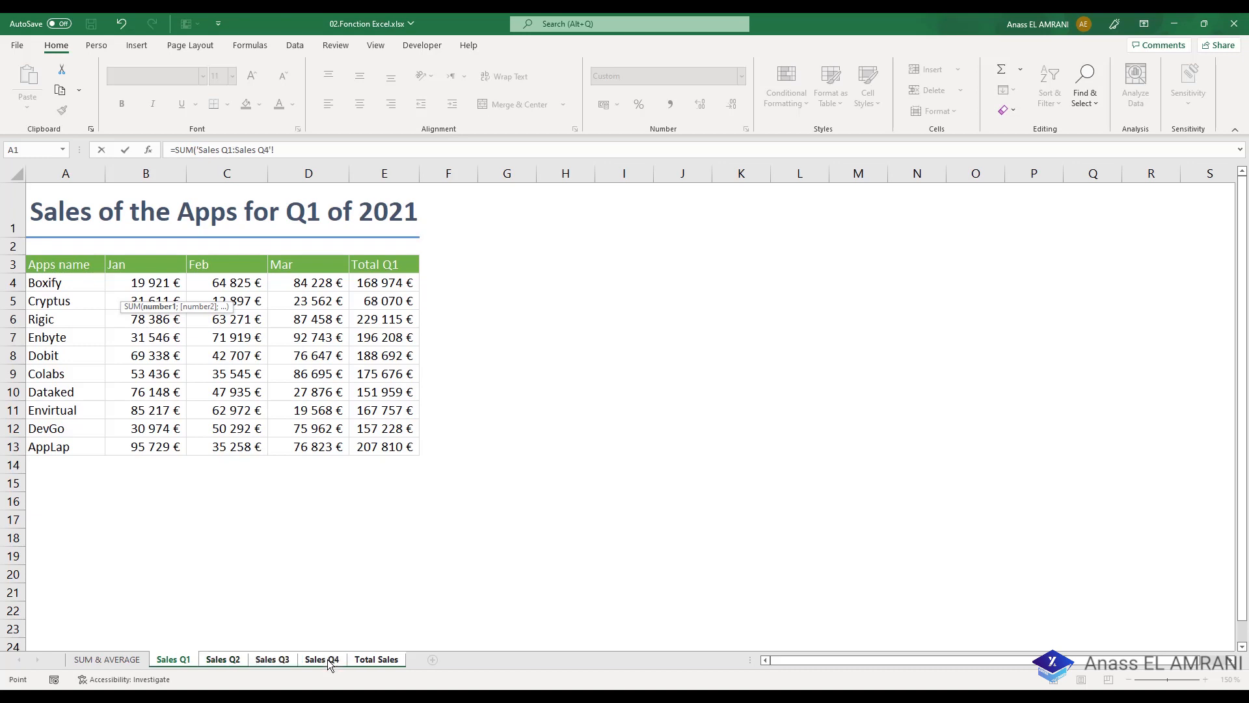
{"action": "left_click", "coordinate": [385, 285]}
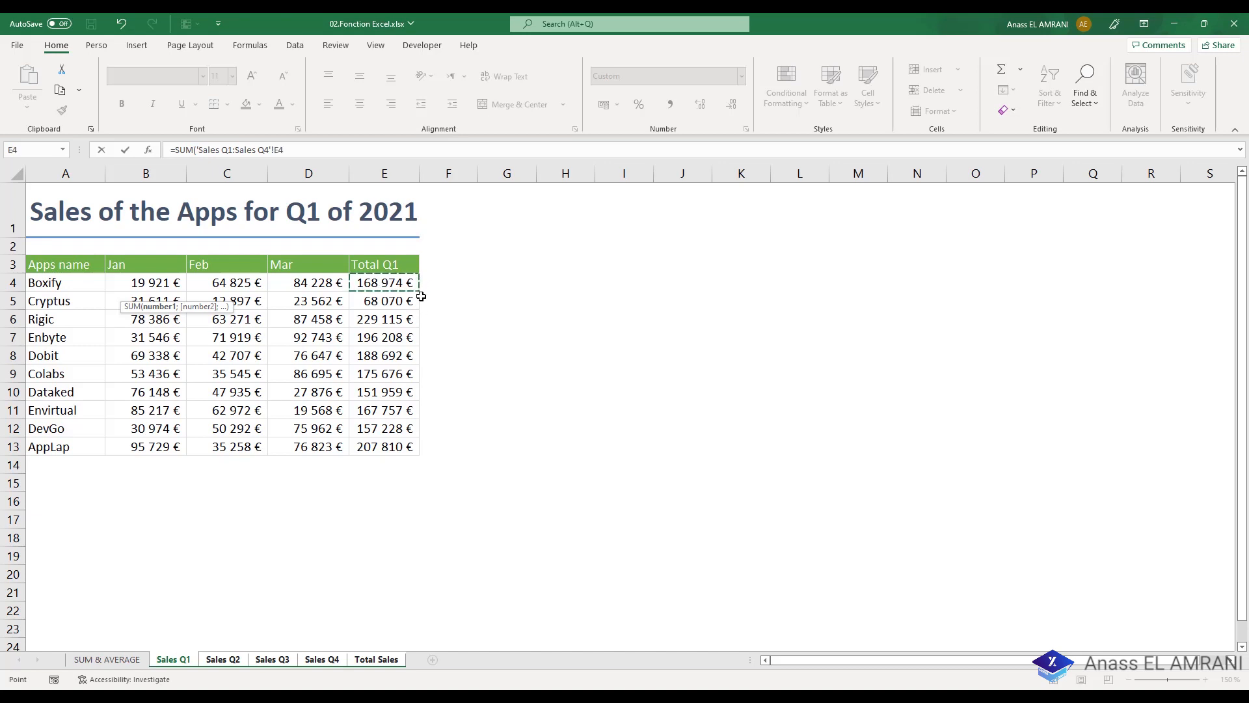
{"action": "key", "text": "Return"}
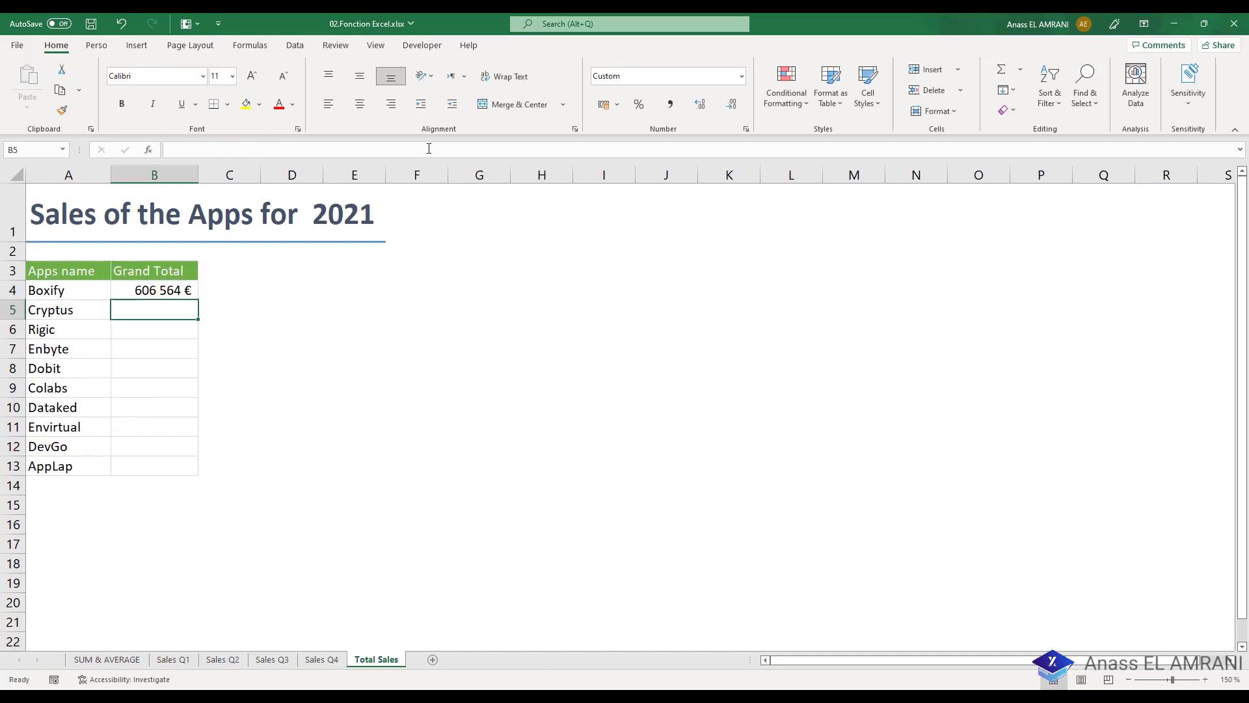
{"action": "left_click", "coordinate": [162, 288]}
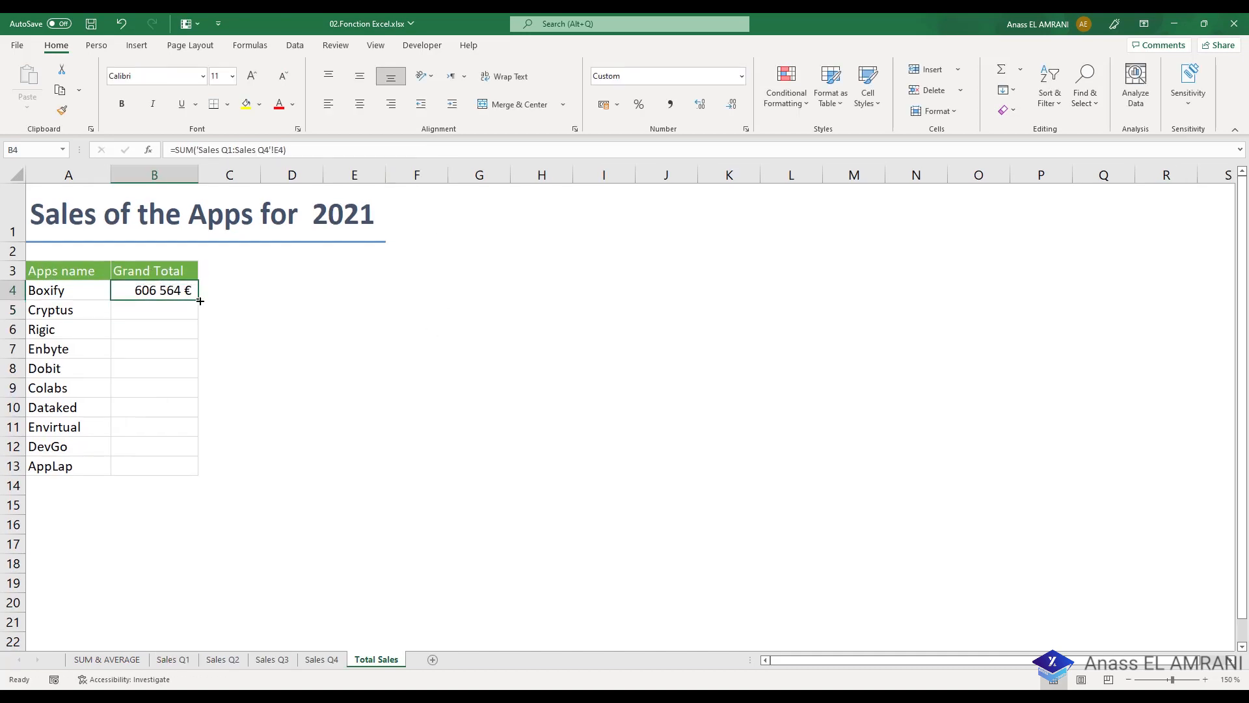
{"action": "double_click", "coordinate": [200, 300]}
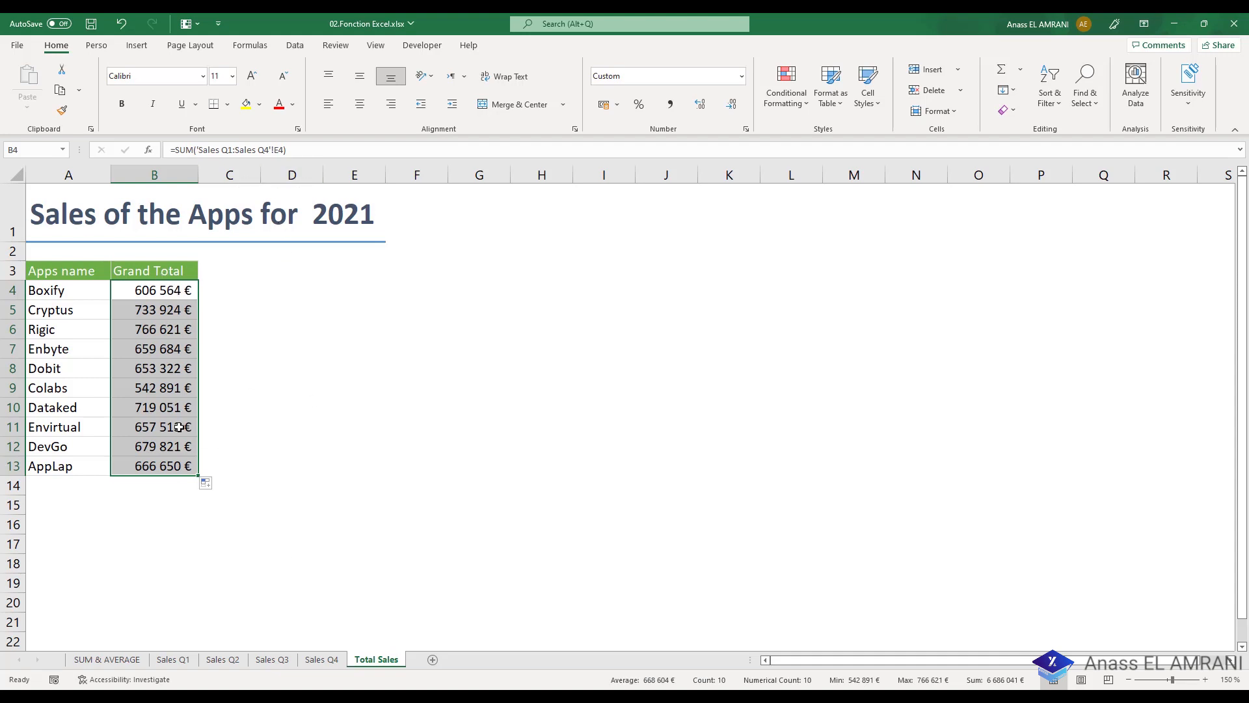
Step: Compare the table layouts on the four quarter sheets and inspect Boxify's Grand Total formula in B4 of Total Sales
{"action": "left_click", "coordinate": [173, 659]}
{"action": "left_click", "coordinate": [464, 339]}
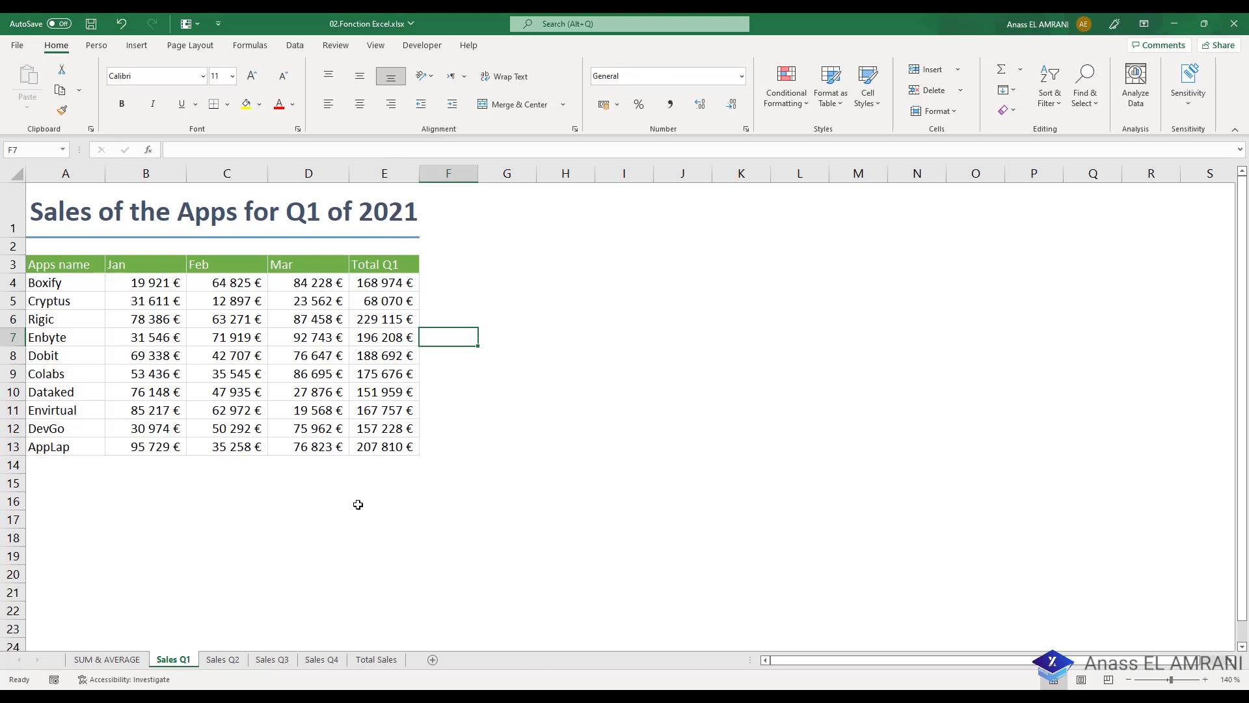
{"action": "left_click", "coordinate": [222, 659]}
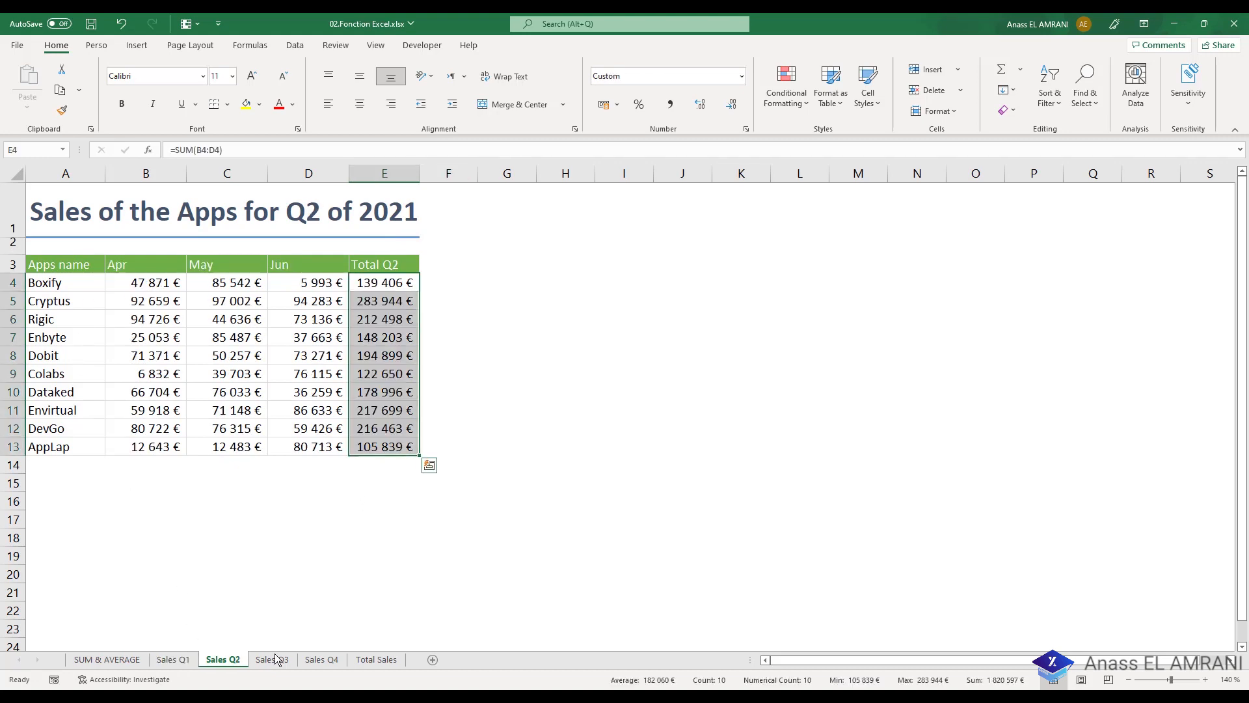
{"action": "left_click", "coordinate": [272, 659]}
{"action": "left_click", "coordinate": [321, 659]}
{"action": "left_click", "coordinate": [273, 659]}
{"action": "left_click", "coordinate": [220, 659]}
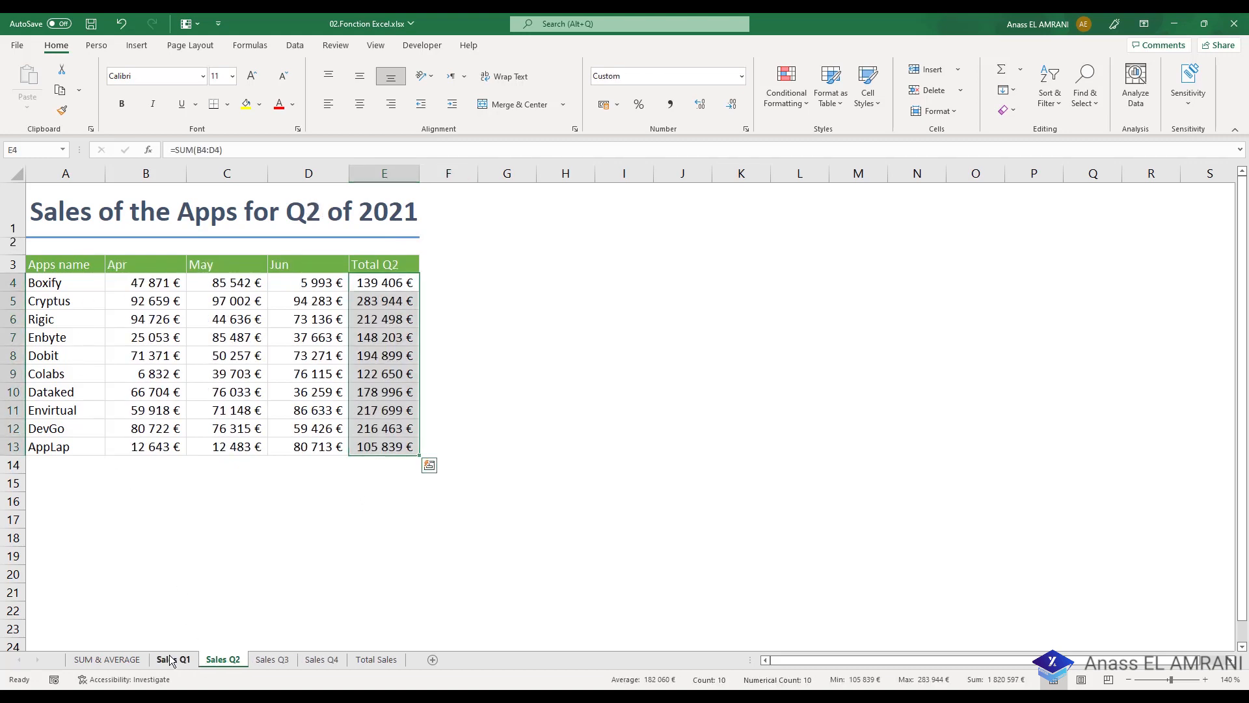
{"action": "left_click", "coordinate": [272, 659]}
{"action": "left_click", "coordinate": [322, 659]}
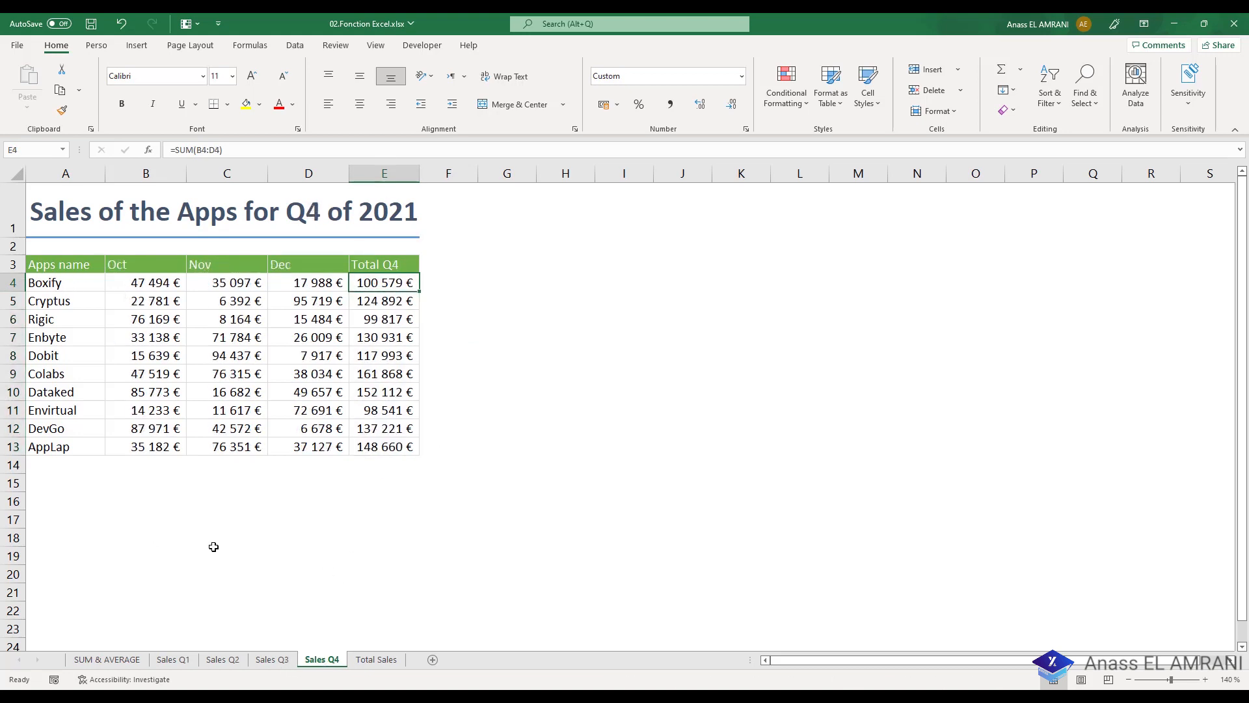
{"action": "left_click", "coordinate": [272, 659]}
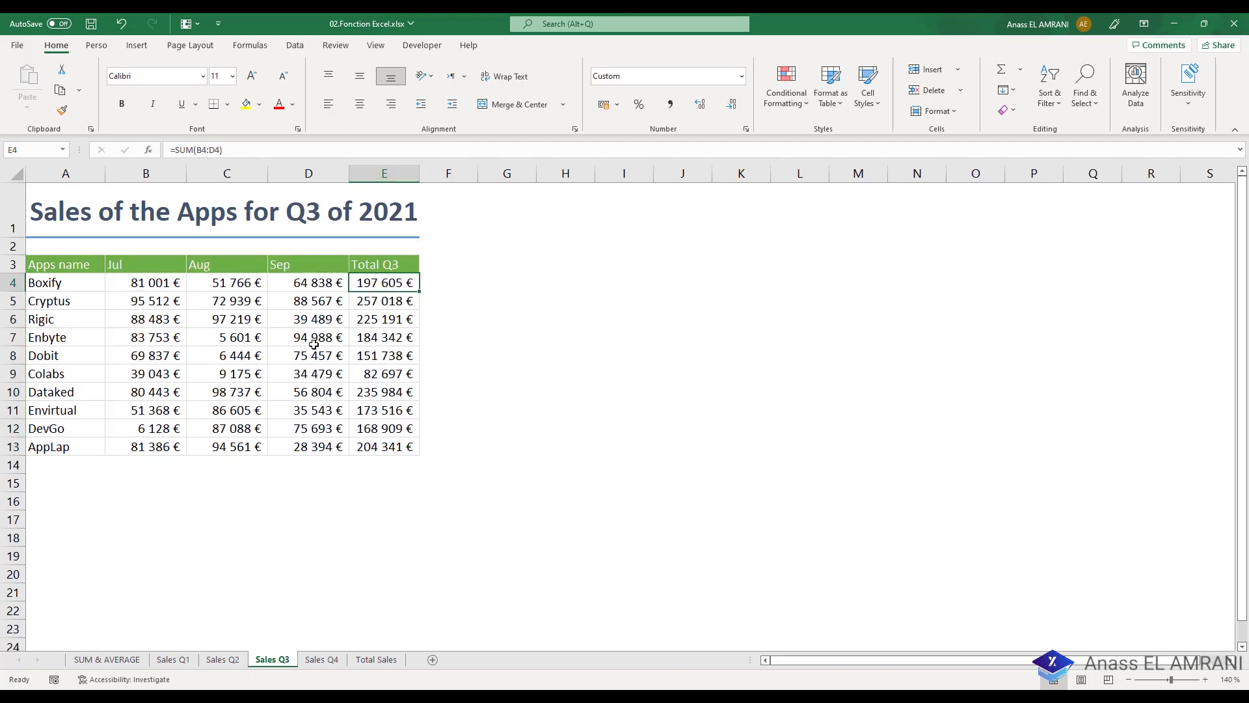
{"action": "left_click", "coordinate": [222, 659]}
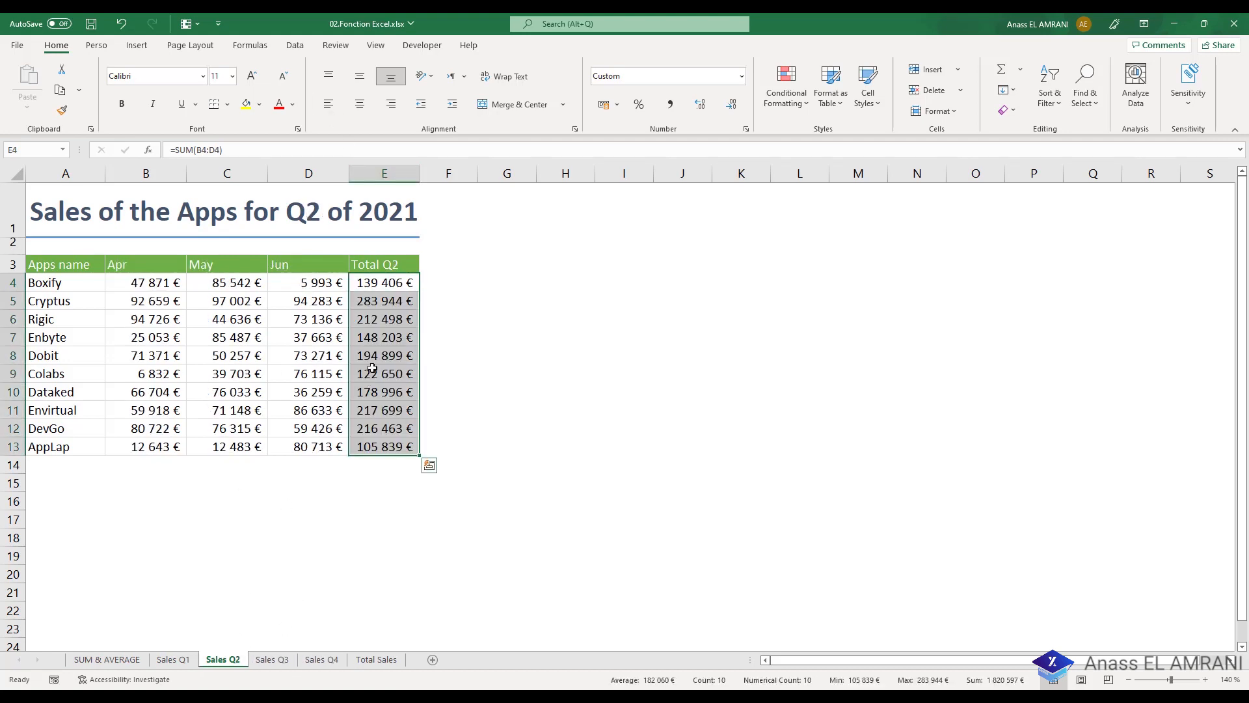
{"action": "left_click", "coordinate": [175, 659]}
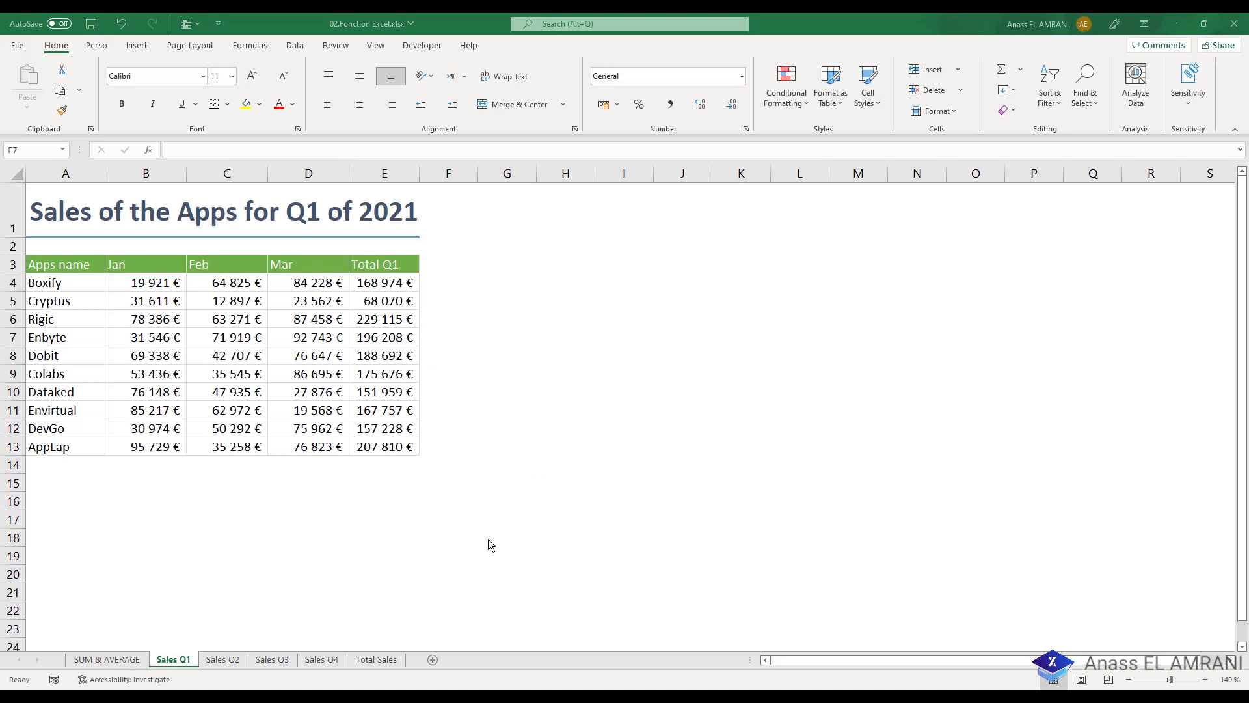
{"action": "left_click", "coordinate": [384, 659]}
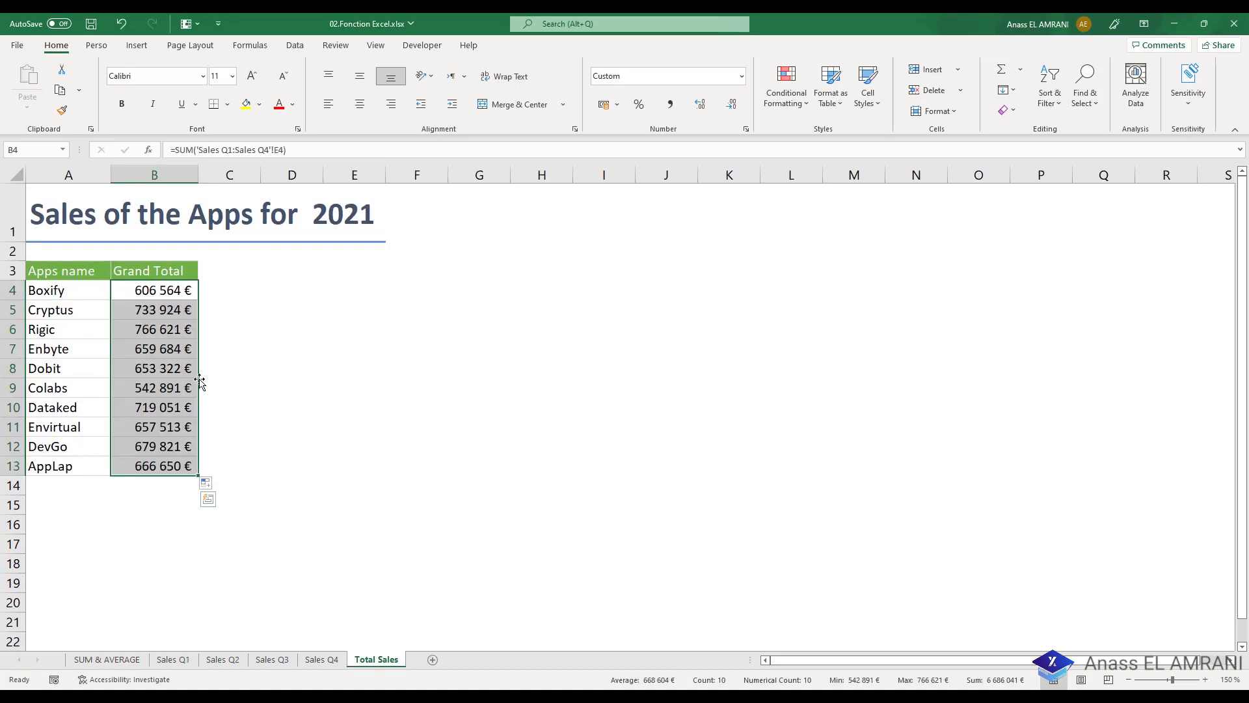
{"action": "left_click", "coordinate": [264, 288]}
{"action": "left_click", "coordinate": [170, 291]}
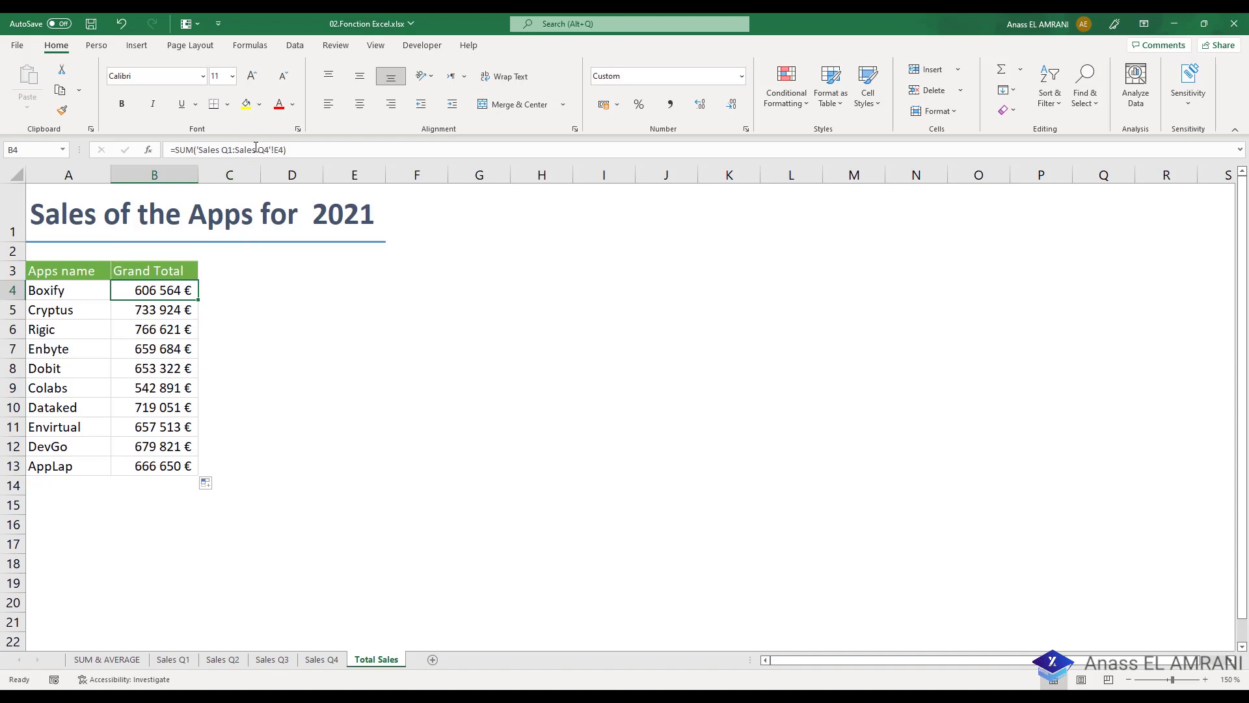
Step: Move the Sales Q3 sheet after Sales Q4, outside the summed sheet range, and check the Grand Totals on Total Sales
{"action": "left_click", "coordinate": [272, 660]}
{"action": "left_click_drag", "start_coordinate": [267, 661], "coordinate": [358, 659]}
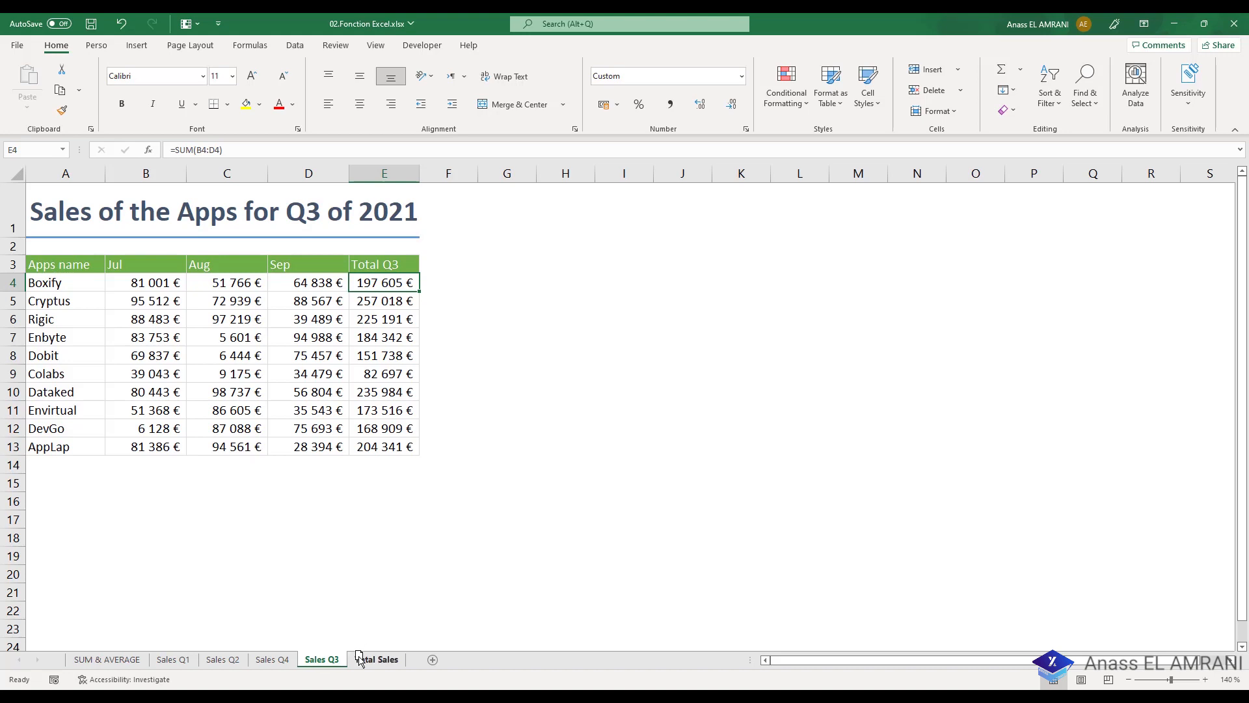
{"action": "left_click", "coordinate": [271, 661]}
{"action": "left_click", "coordinate": [309, 661]}
{"action": "left_click", "coordinate": [361, 659]}
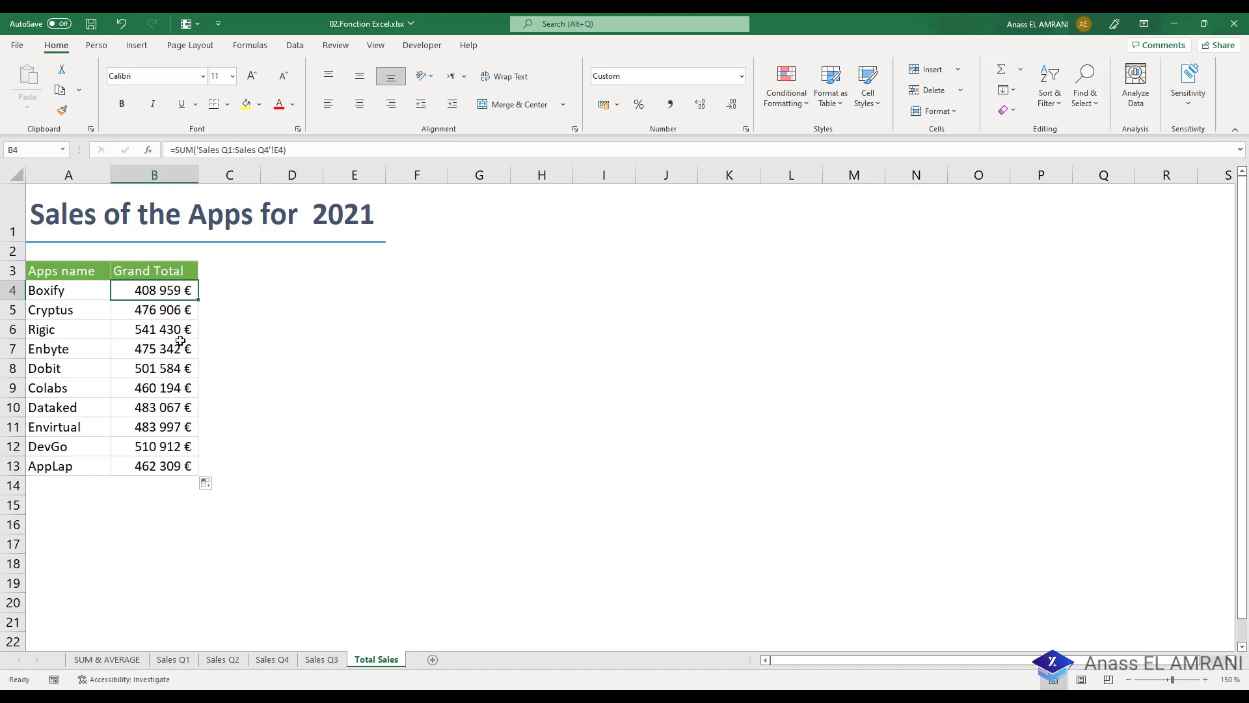
Step: Move the Sales Q3 sheet back between Sales Q2 and Sales Q4 and return to Total Sales
{"action": "left_click", "coordinate": [323, 662]}
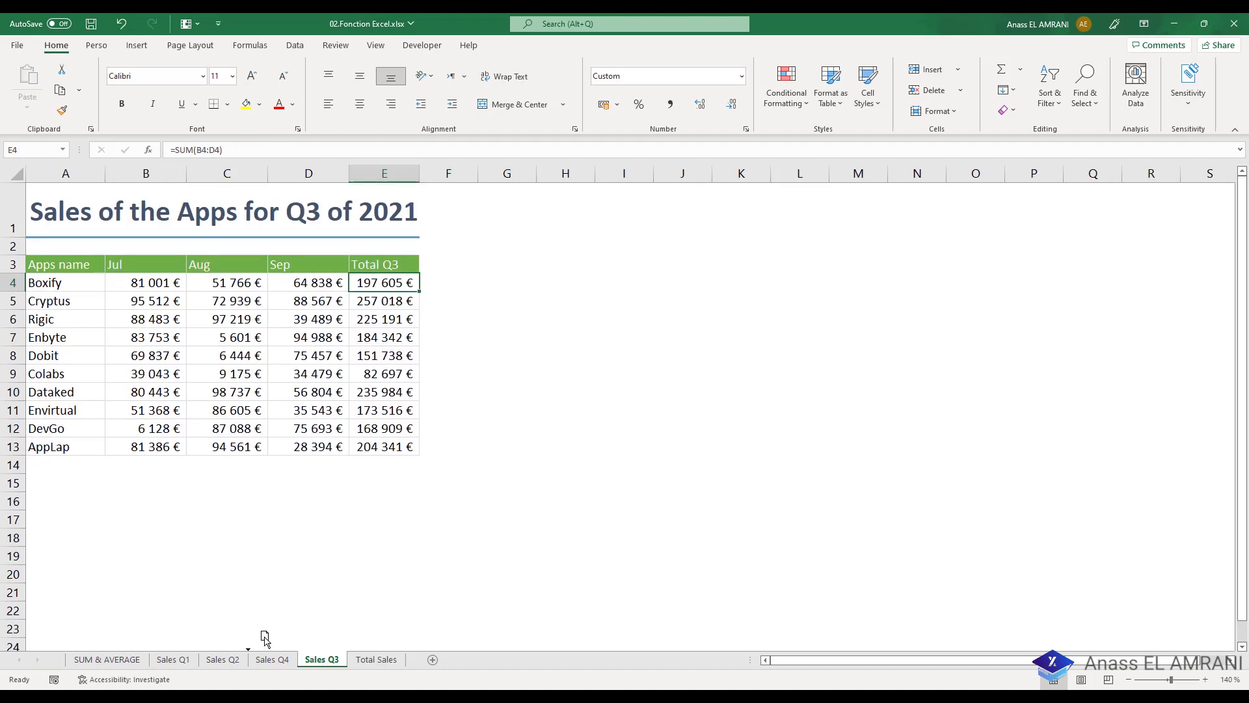
{"action": "left_click", "coordinate": [376, 661]}
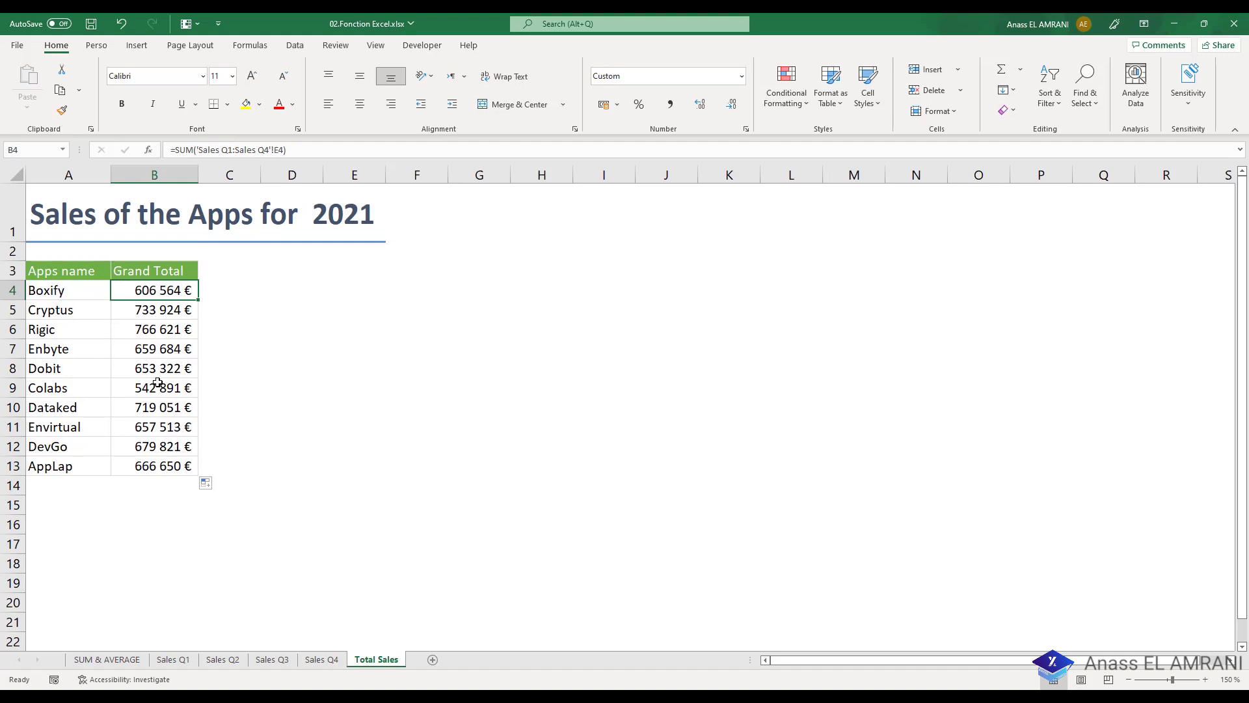
Step: Create a copy of the Sales Q4 sheet placed before Sales Q4 and check the Grand Totals on Total Sales
{"action": "left_click", "coordinate": [323, 663]}
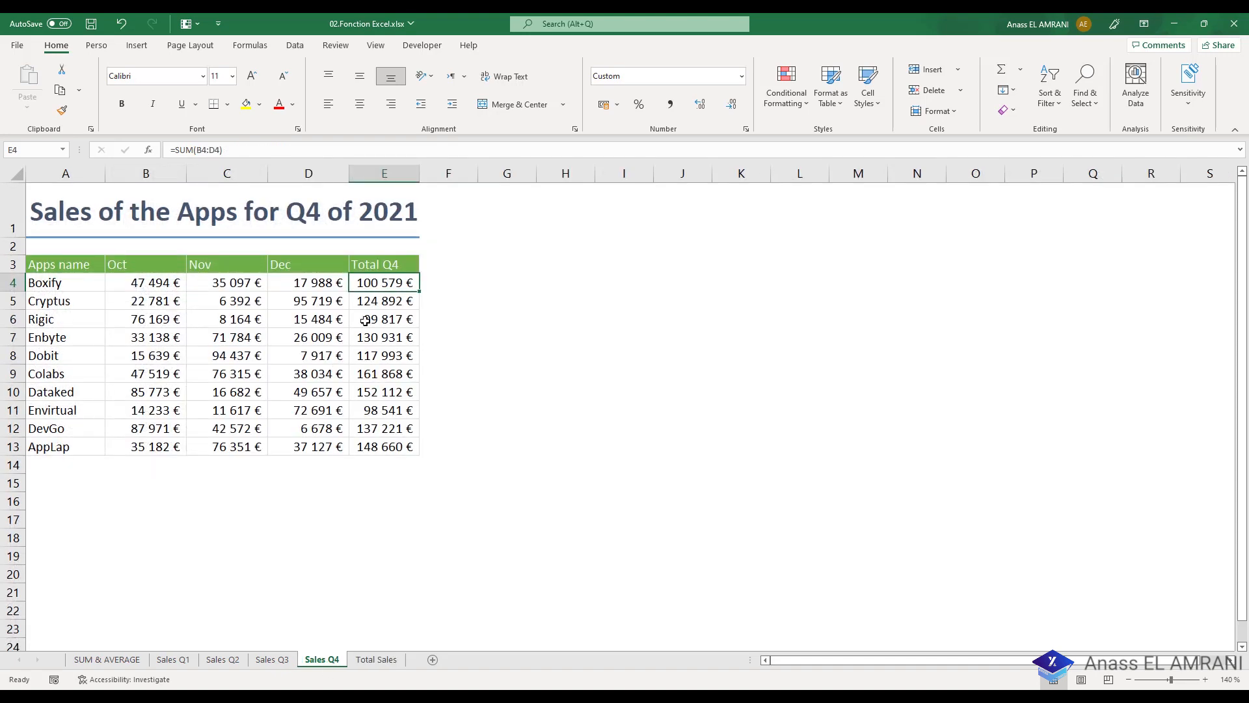
{"action": "right_click", "coordinate": [322, 658]}
{"action": "left_click", "coordinate": [364, 528]}
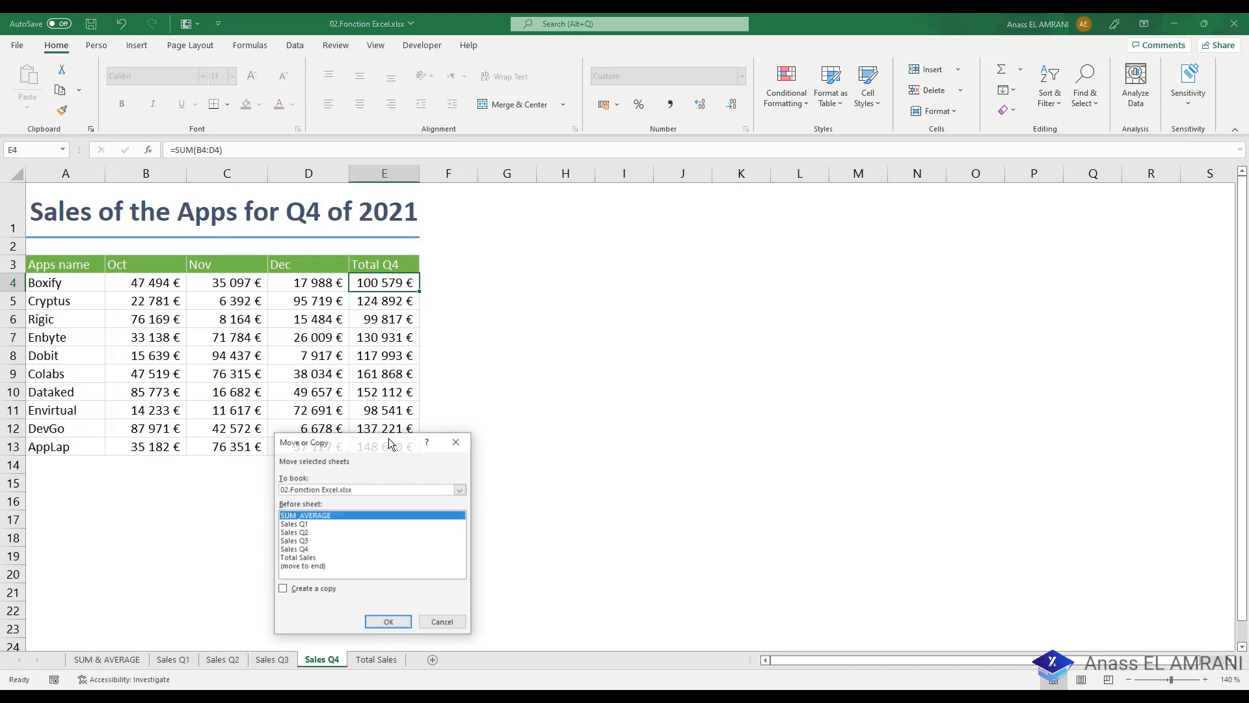
{"action": "left_click", "coordinate": [301, 549]}
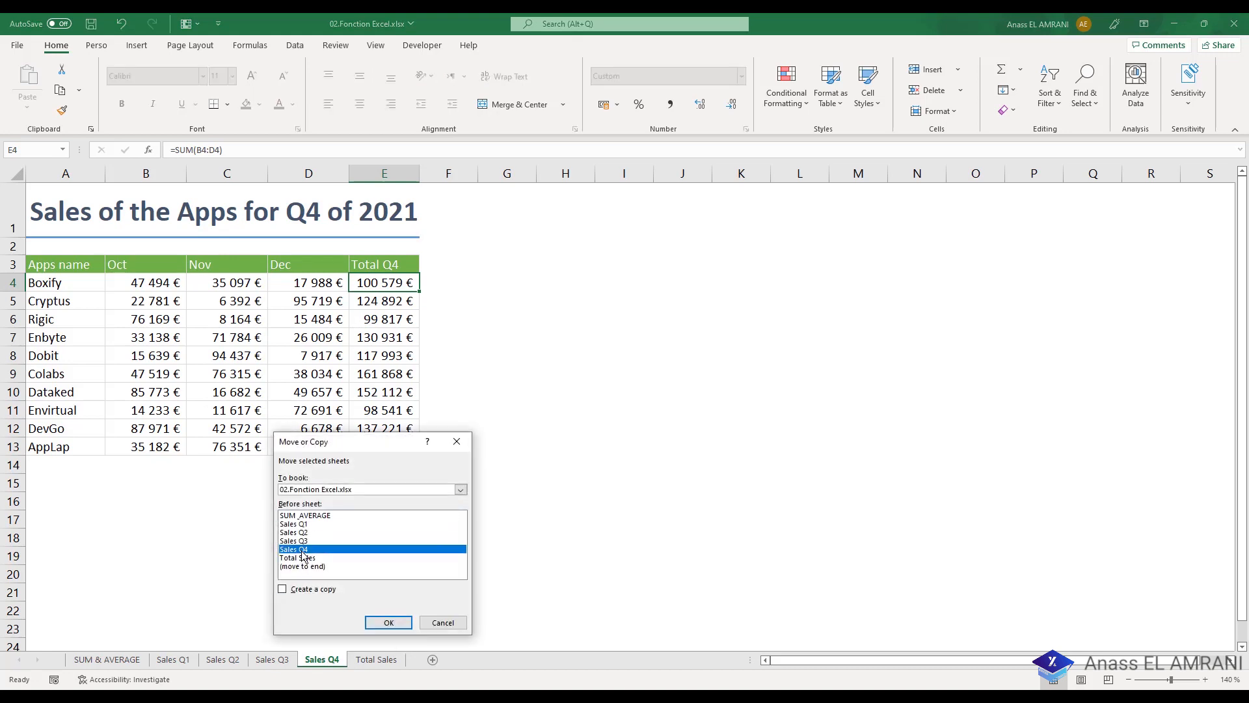
{"action": "left_click", "coordinate": [282, 589]}
{"action": "left_click", "coordinate": [374, 624]}
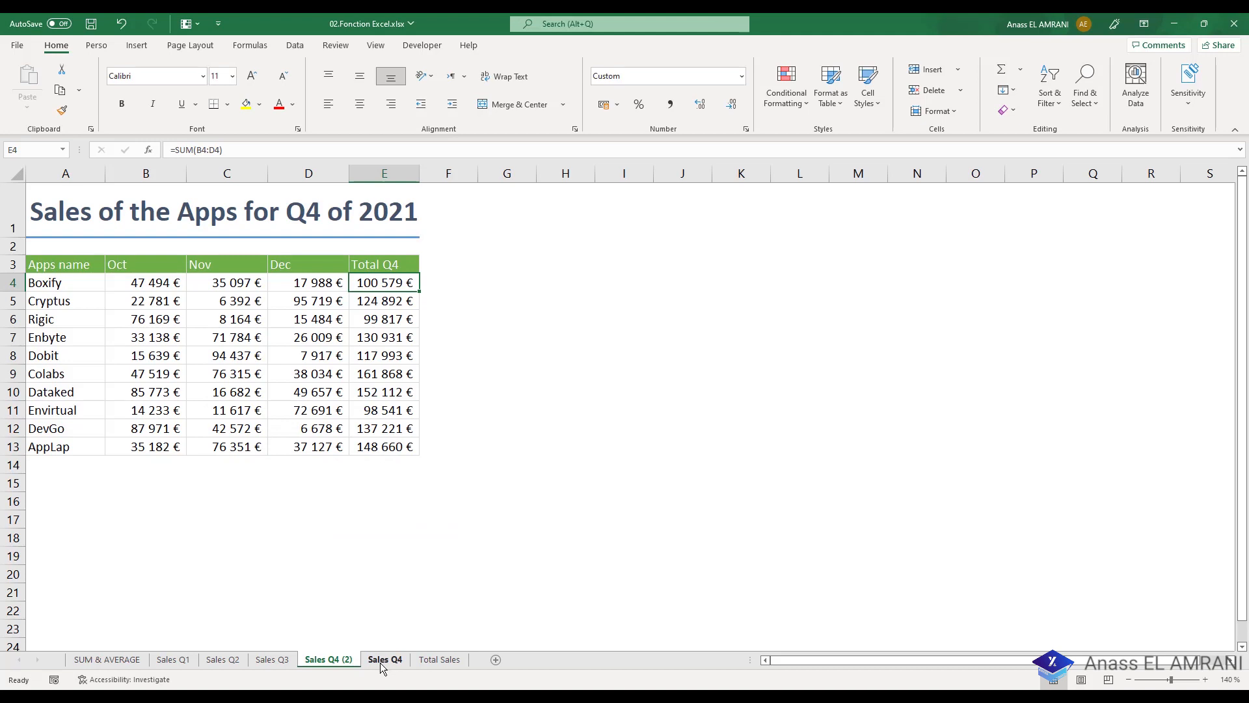
{"action": "left_click", "coordinate": [439, 660]}
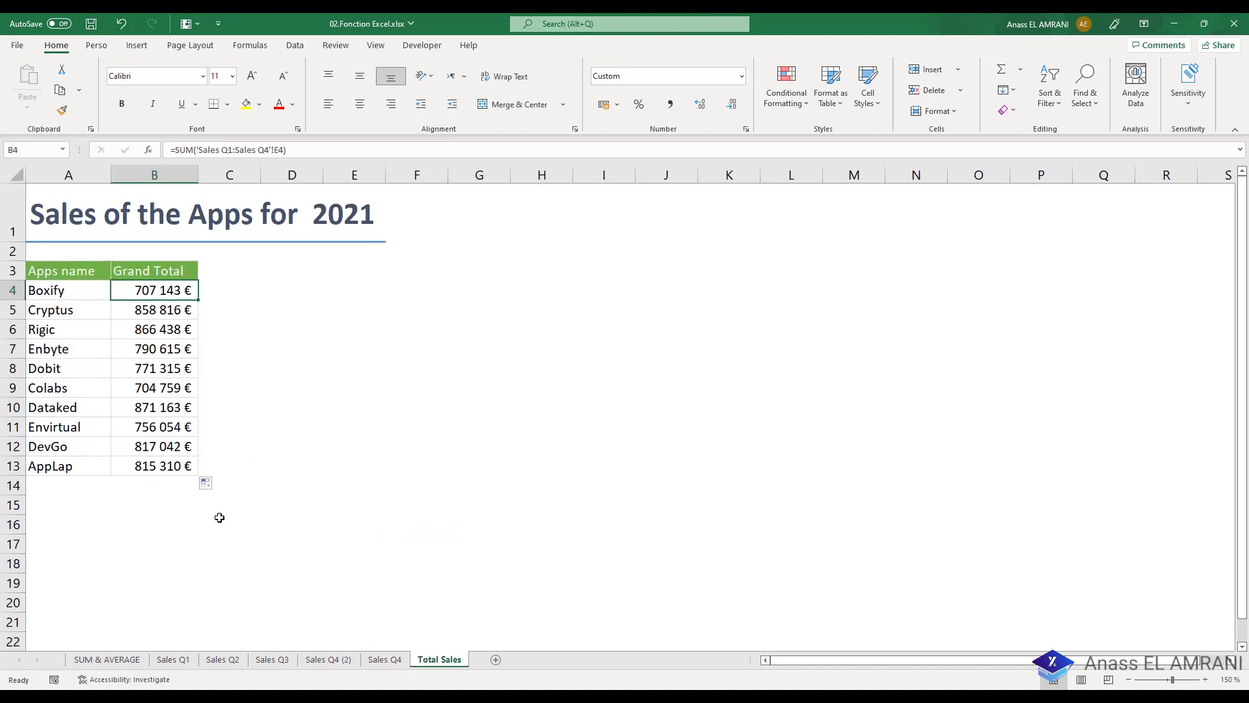
{"action": "left_click", "coordinate": [336, 453]}
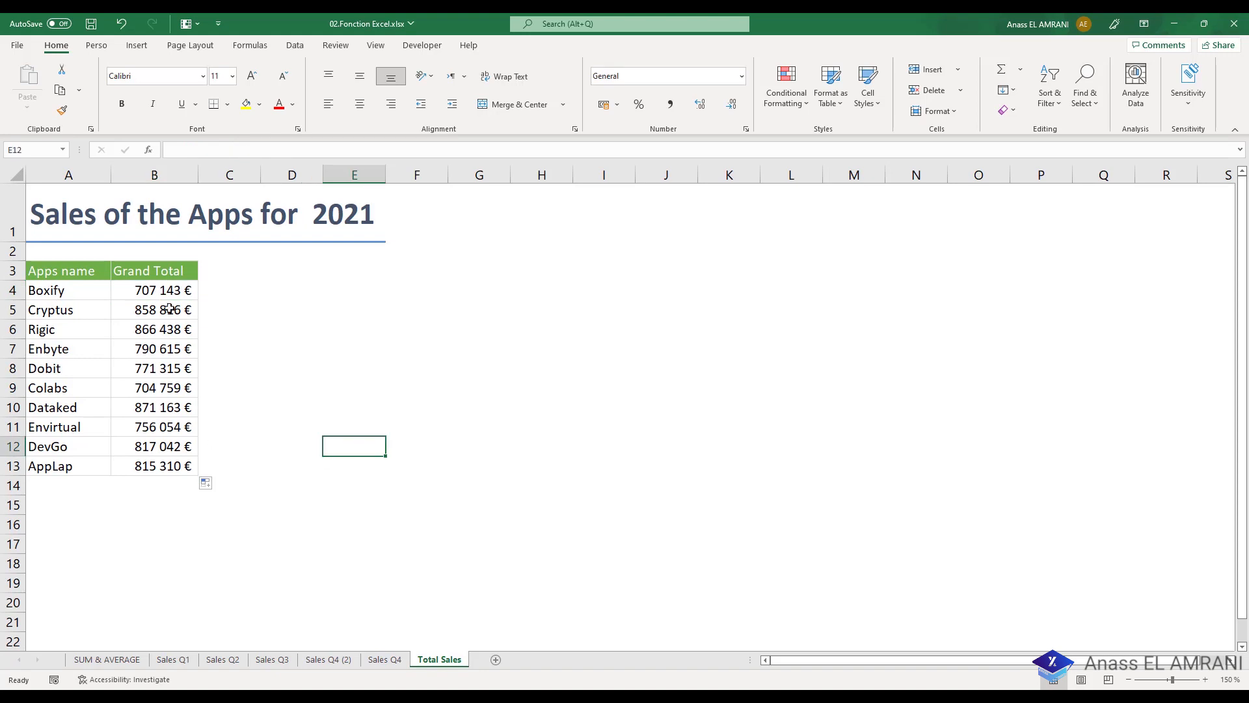
Step: Move the copied Q4 sheet after Sales Q4, outside the summed sheet range, and check the Grand Totals on Total Sales
{"action": "left_click", "coordinate": [343, 660]}
{"action": "left_click_drag", "start_coordinate": [317, 660], "coordinate": [414, 651]}
{"action": "left_click", "coordinate": [431, 659]}
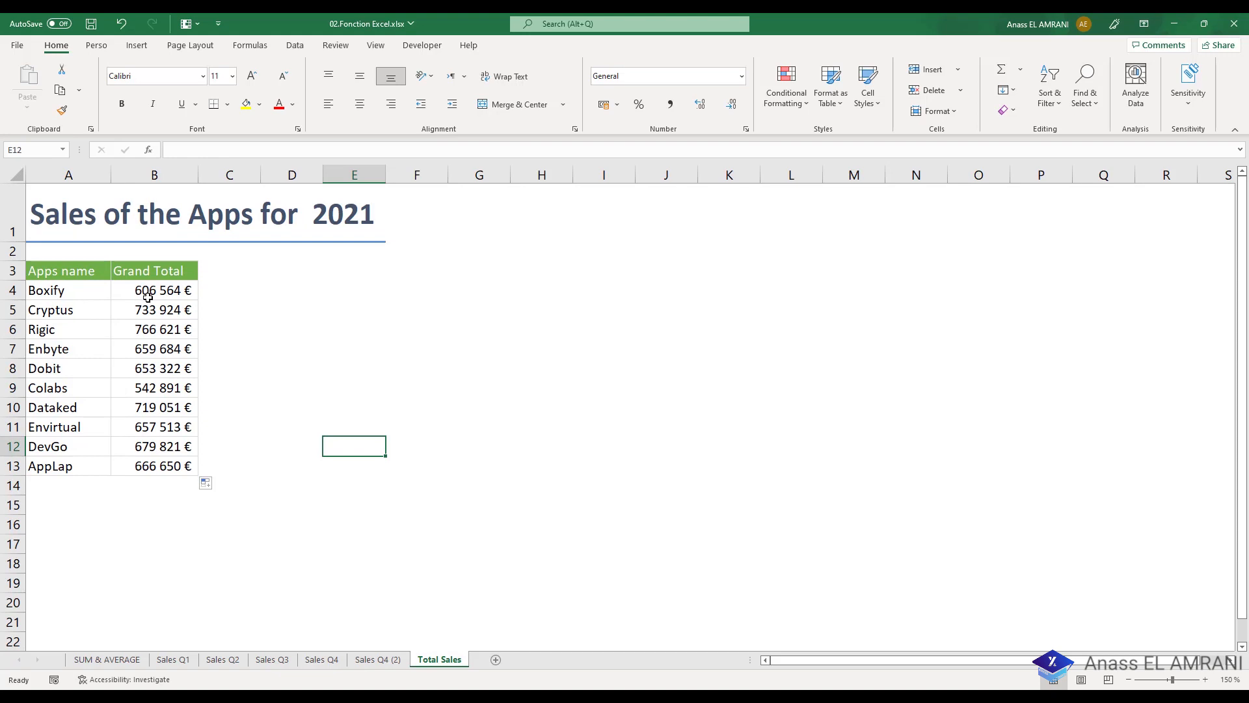
Step: Move the copied Q4 sheet back between Sales Q3 and Sales Q4, then review the range's end sheets and the Grand Totals
{"action": "left_click", "coordinate": [377, 660]}
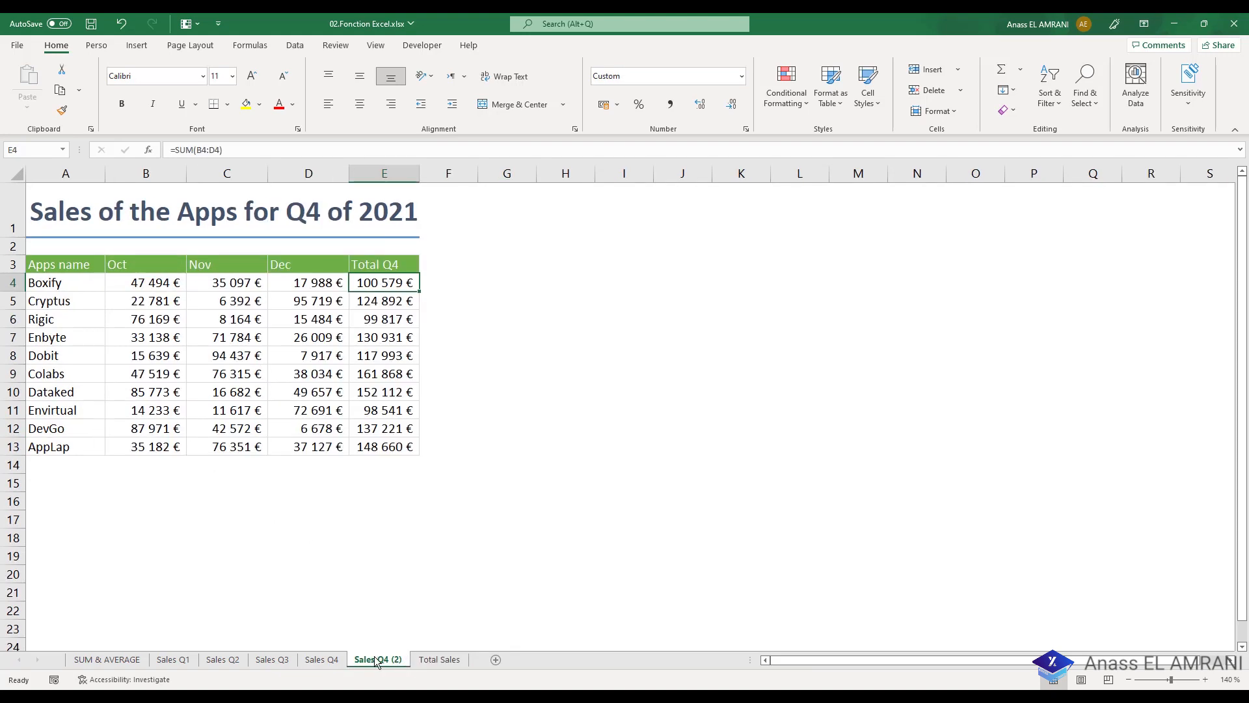
{"action": "left_click_drag", "start_coordinate": [378, 659], "coordinate": [352, 636]}
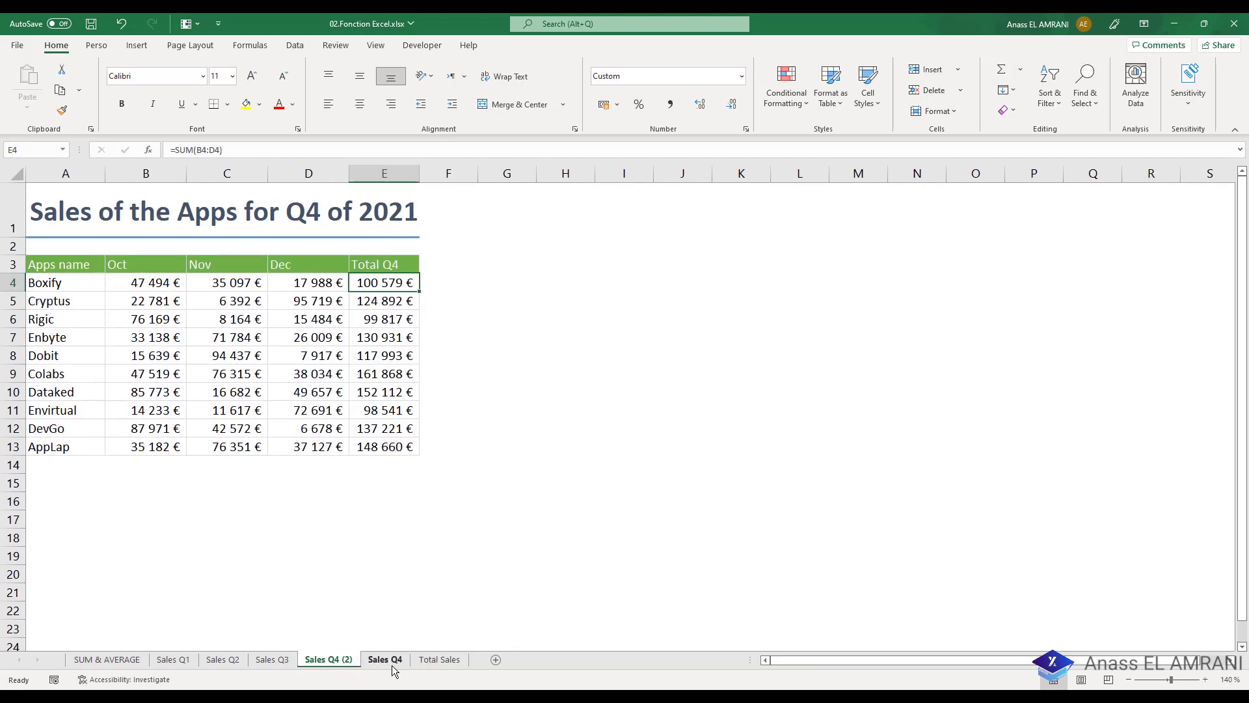
{"action": "left_click", "coordinate": [439, 659]}
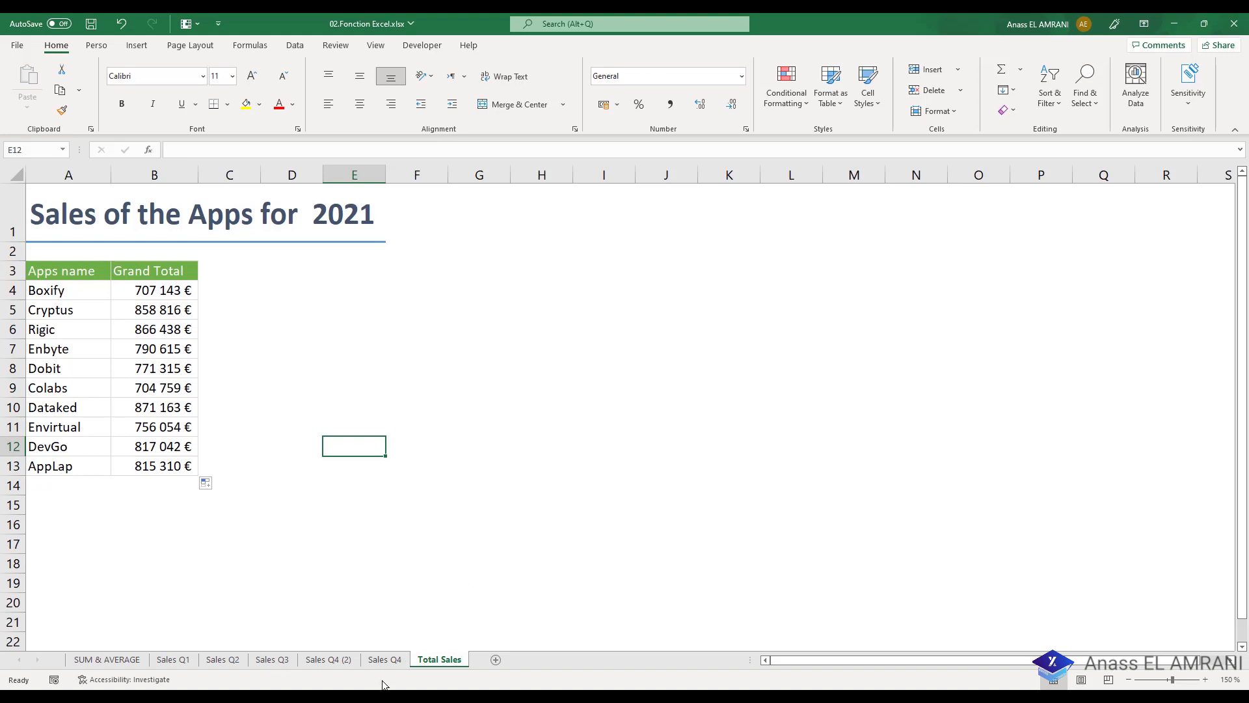
{"action": "left_click", "coordinate": [391, 659]}
{"action": "left_click", "coordinate": [183, 659]}
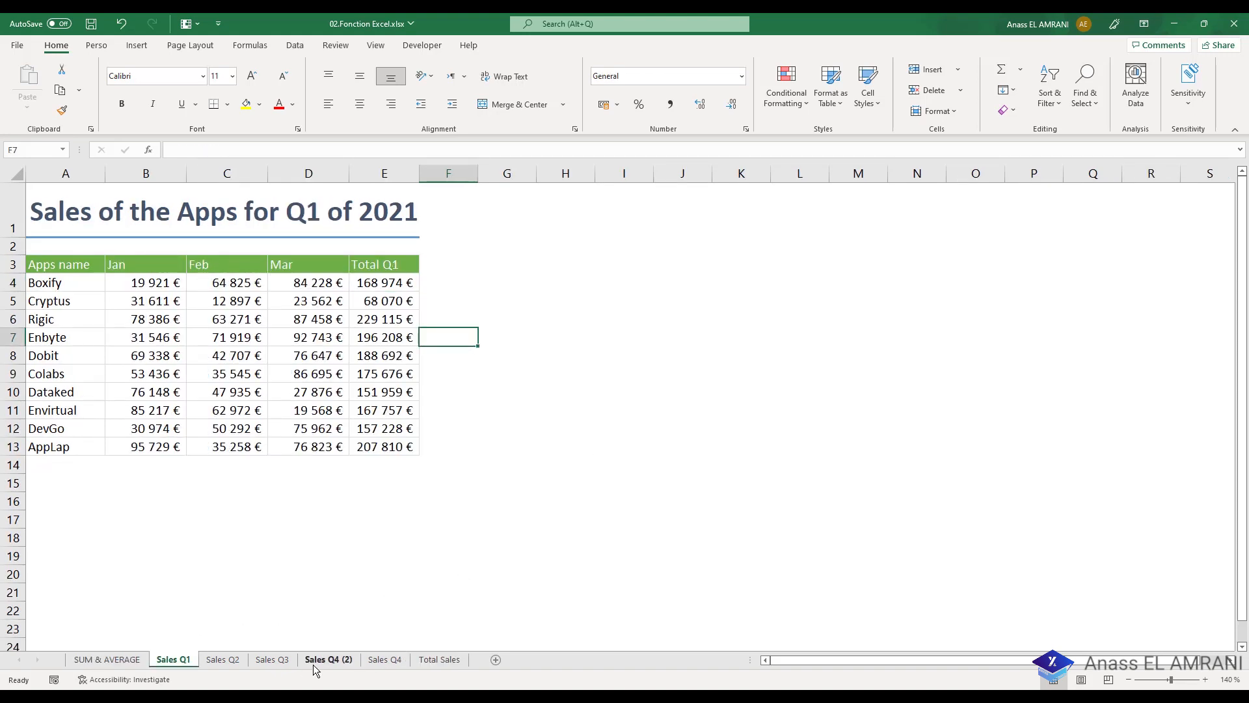
{"action": "left_click", "coordinate": [441, 659]}
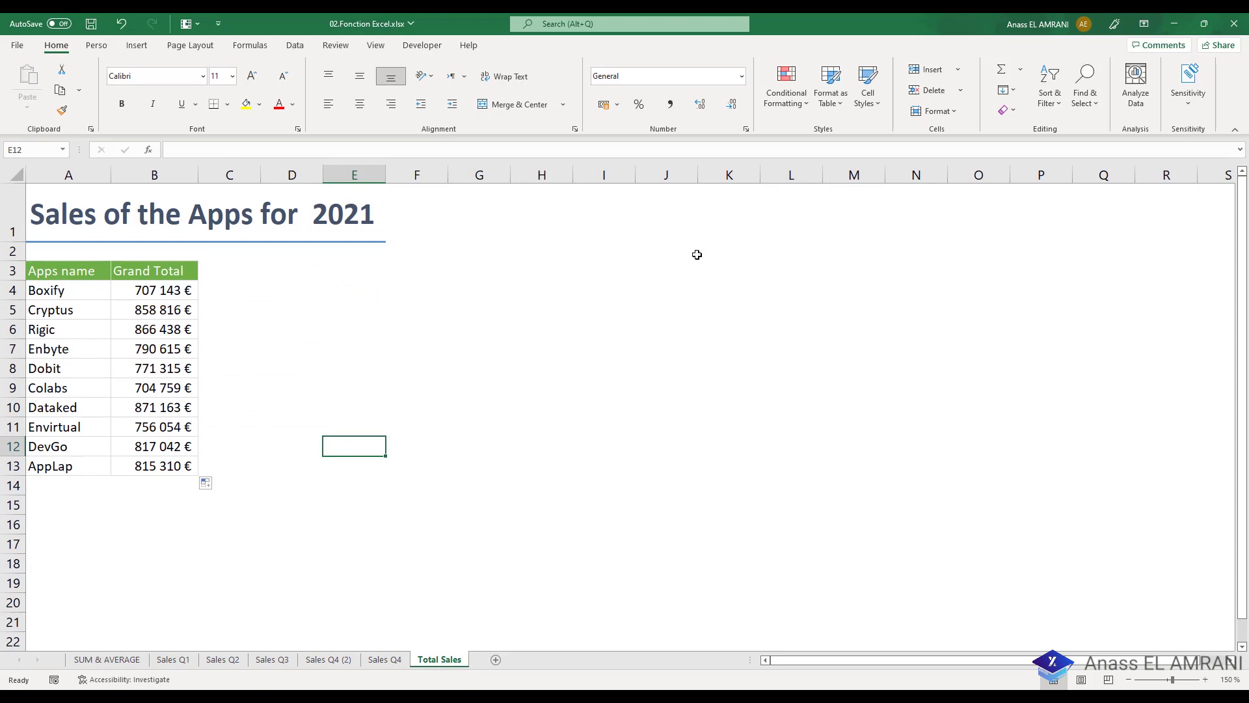